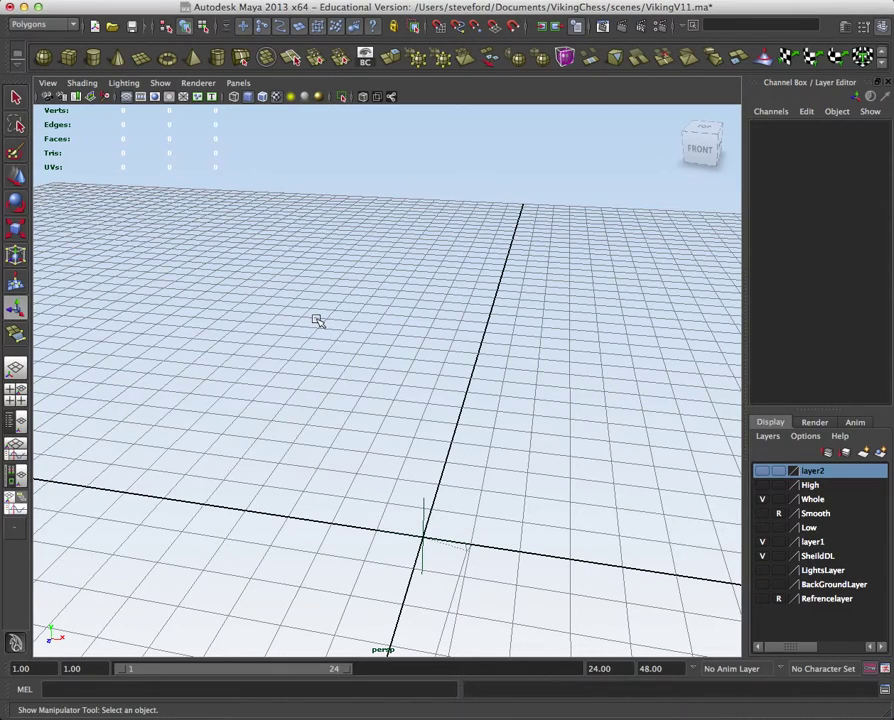
Tilt the empty VikingChess scene's view and bring up the hotbox menus over it
left_click_drag(298, 251, 388, 262)
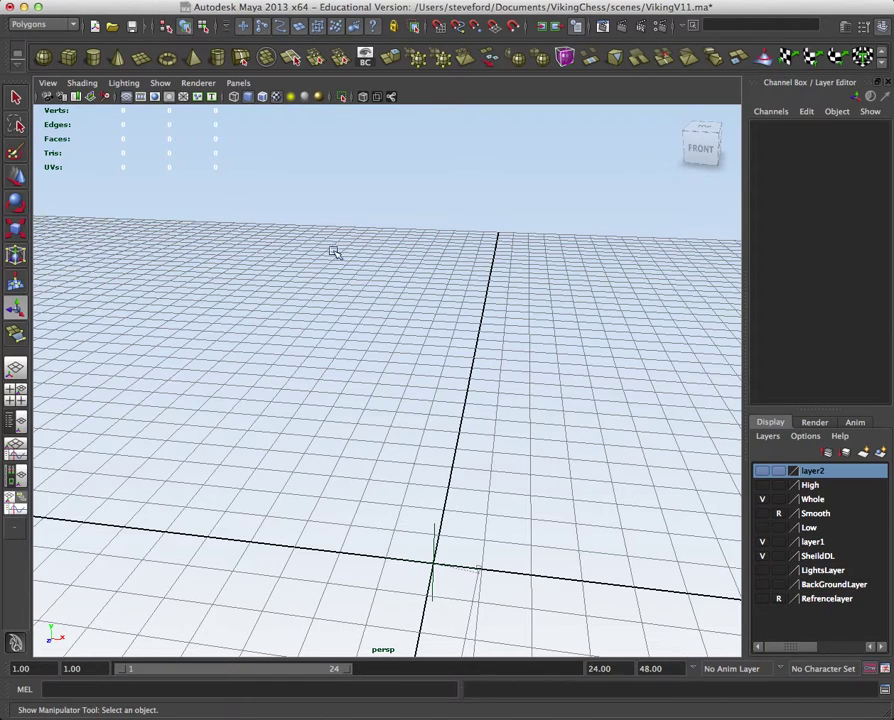
key("space")
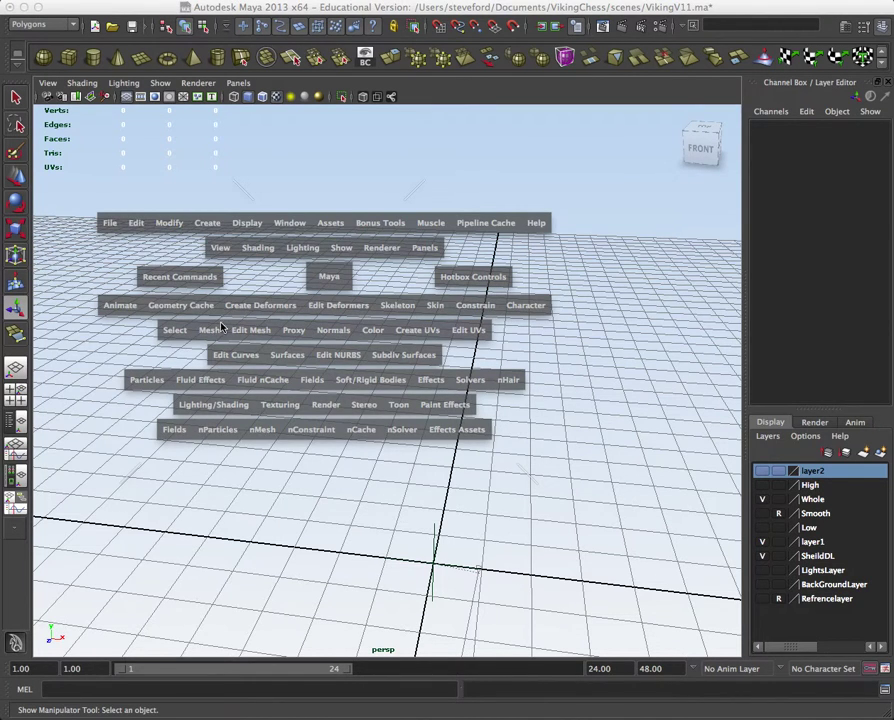
Start the Mesh > Create Polygon Tool and place the U outline's lower-left corners
left_click(211, 334)
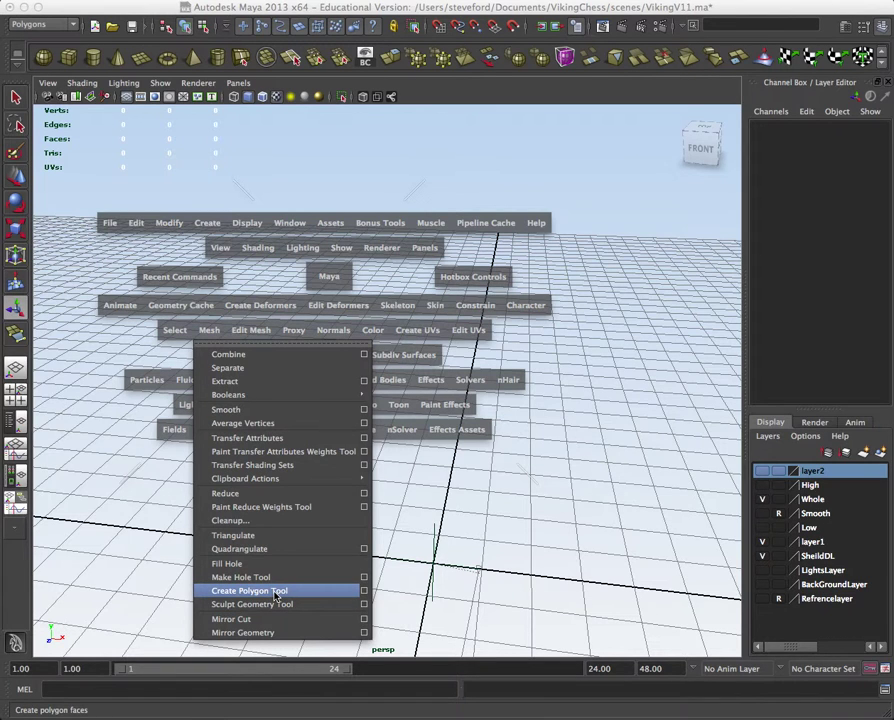
left_click(277, 597)
left_click(276, 408)
left_click(234, 460)
left_click(250, 492)
left_click(318, 517)
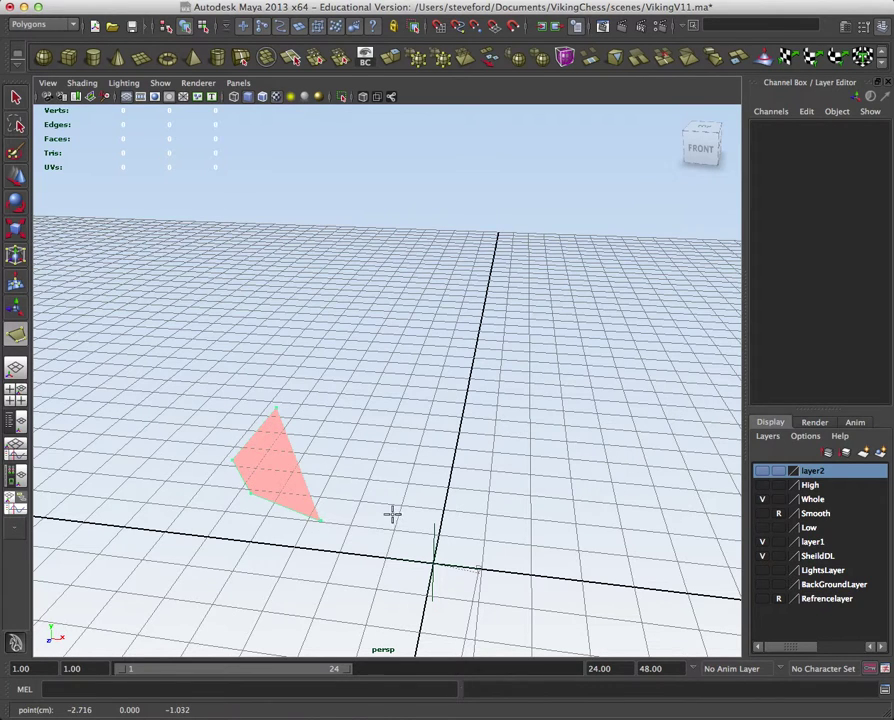
Complete the U outline with the bottom, right arm, inner notch and left arm corners
left_click(393, 513)
left_click(460, 444)
left_click(425, 391)
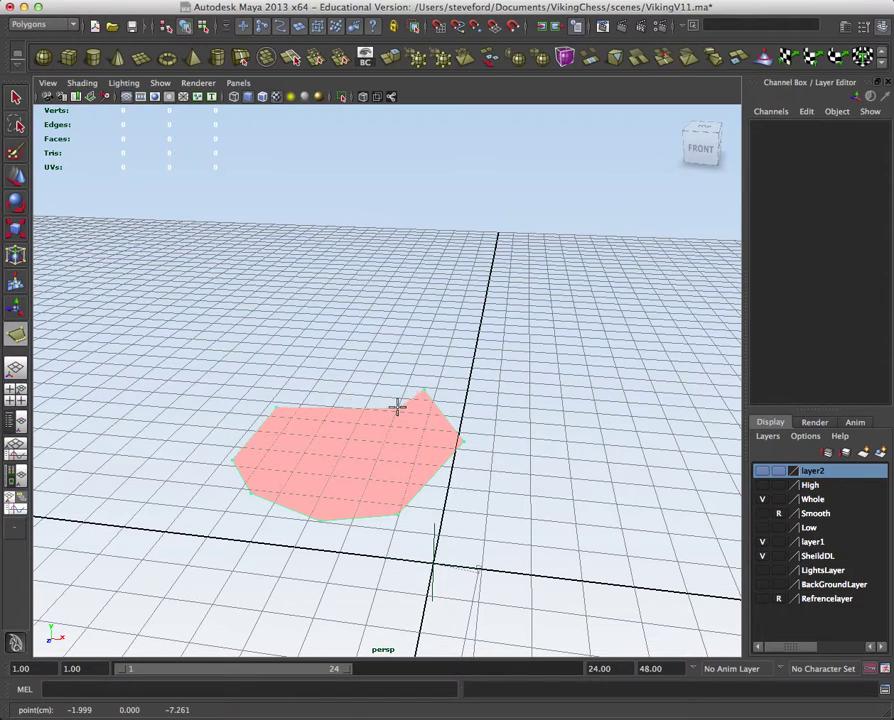
left_click(424, 448)
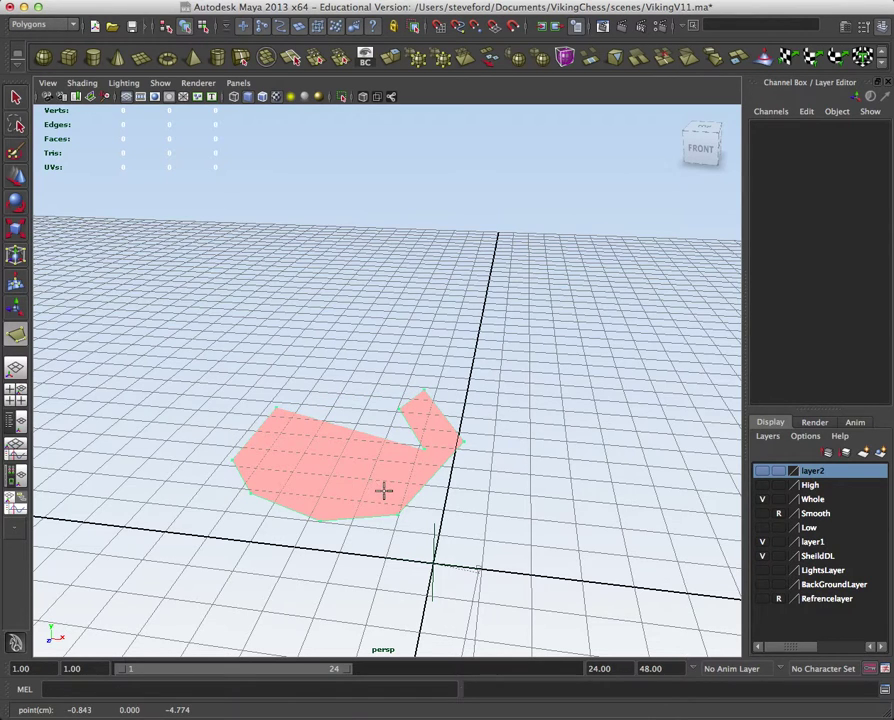
left_click(384, 490)
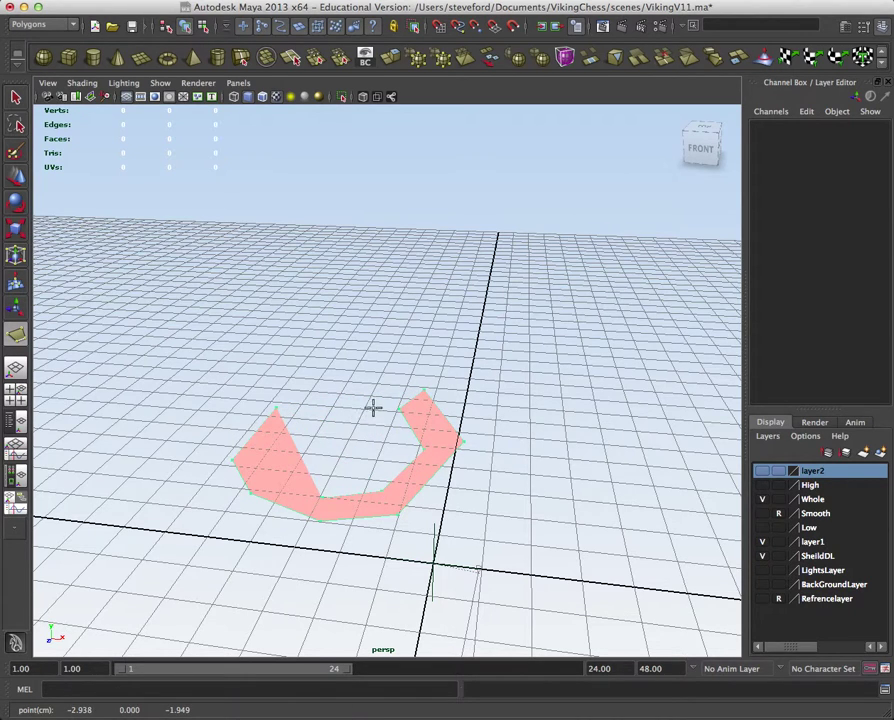
left_click_drag(373, 407, 376, 386)
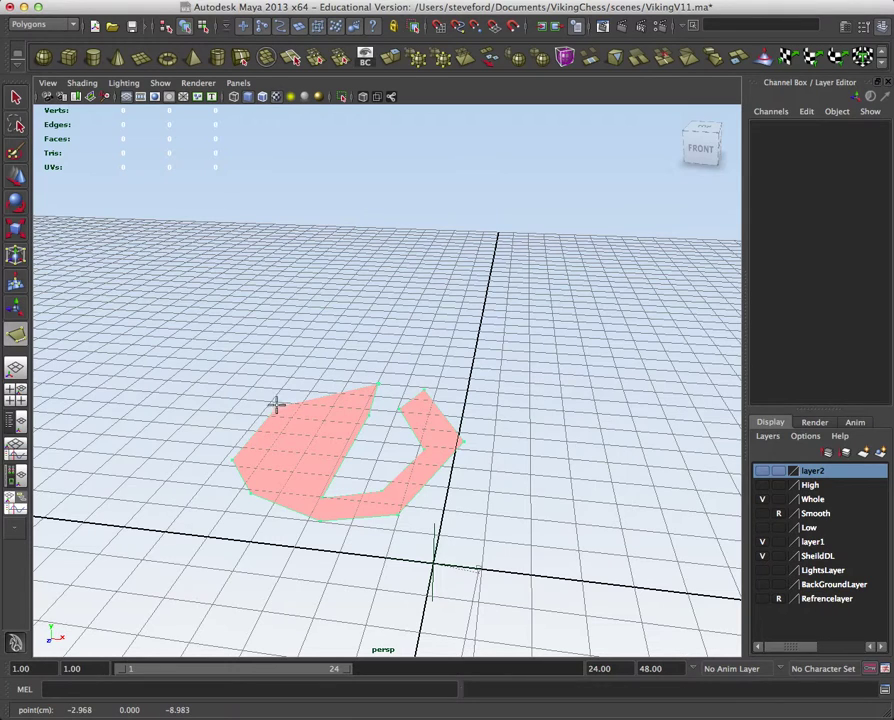
Finish the U outline as a surface and orbit in closer to it
key("Return")
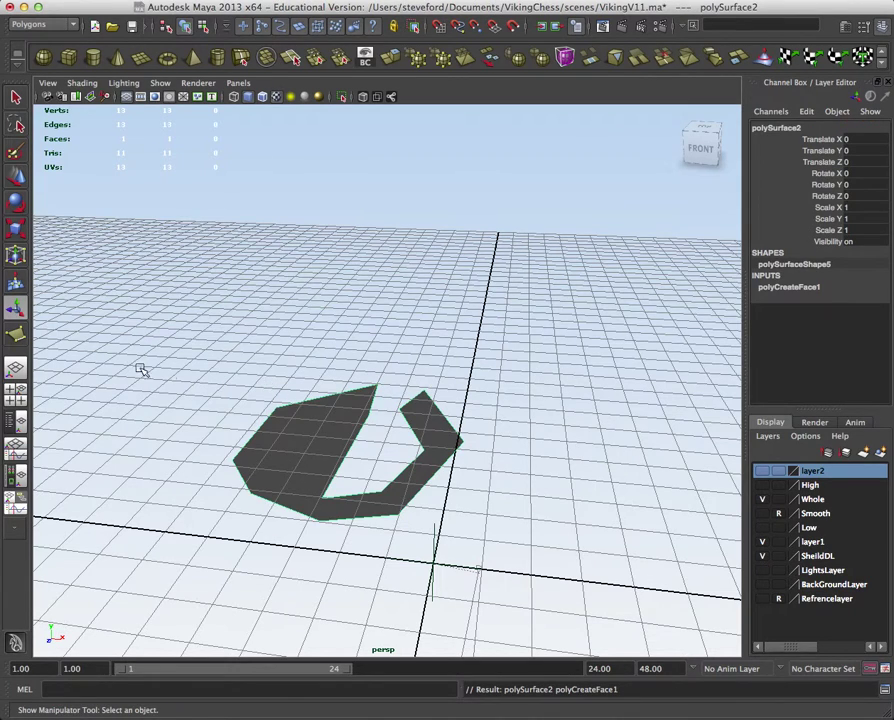
left_click_drag(290, 416, 320, 455)
left_click_drag(320, 455, 324, 482)
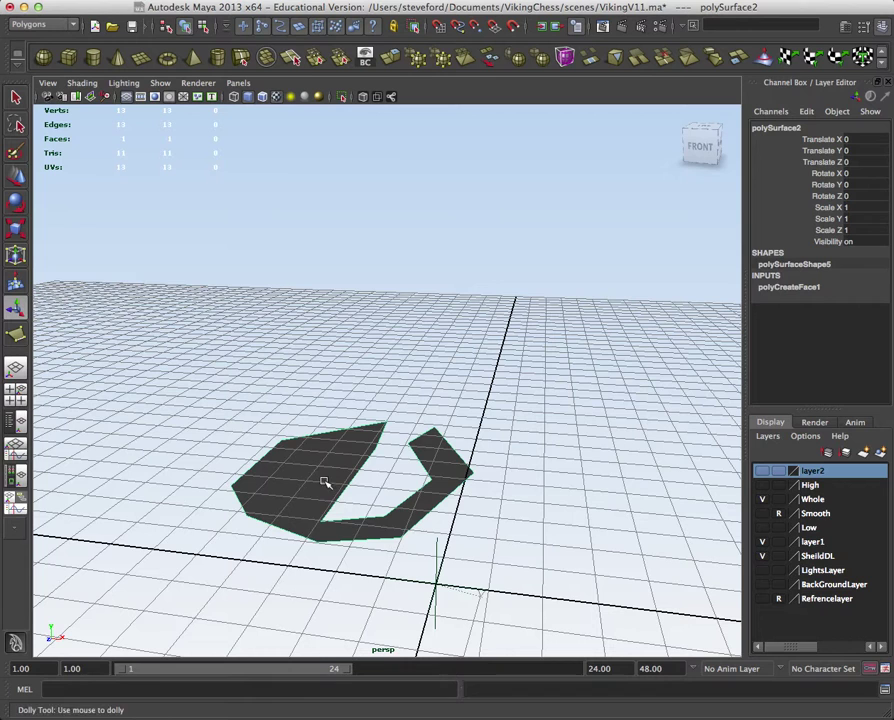
left_click_drag(320, 474, 321, 473)
key("t")
key("e")
Extrude the U face upward into thick walls, then remove the shape again
left_click_drag(310, 472, 311, 494)
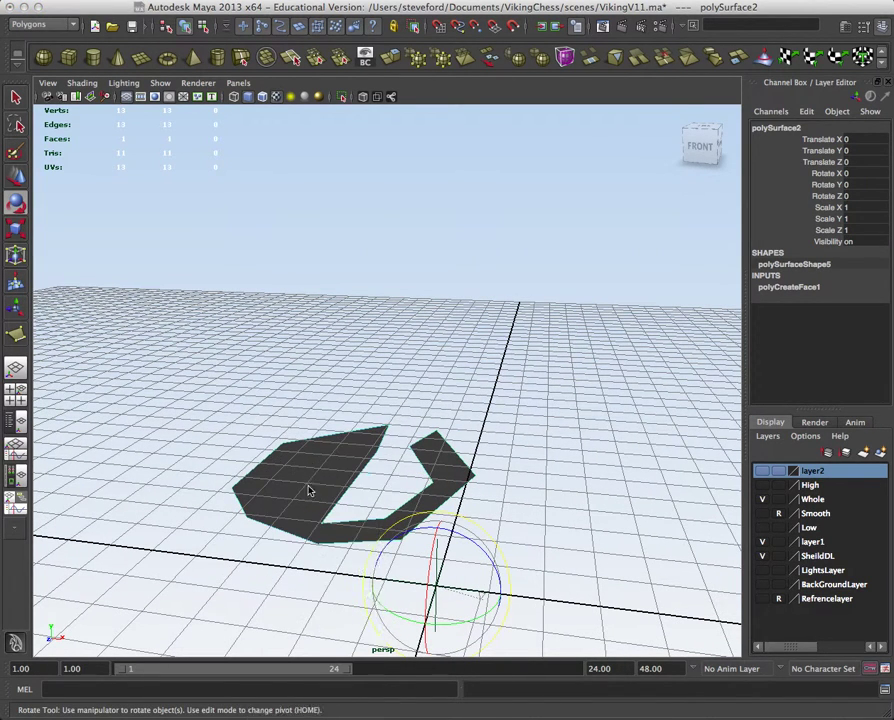
left_click(368, 476)
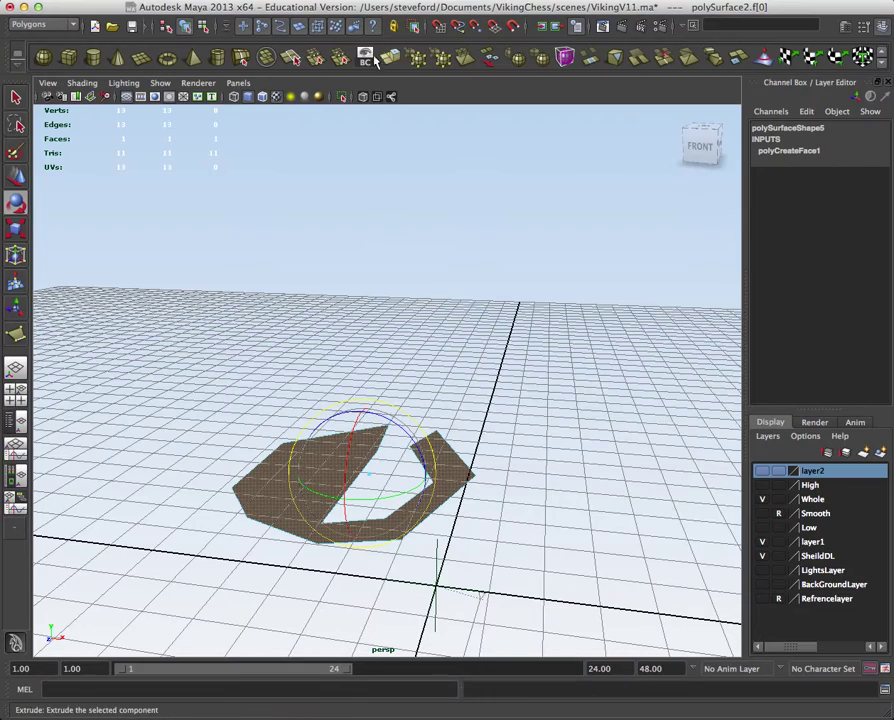
left_click(388, 58)
left_click_drag(362, 401, 368, 340)
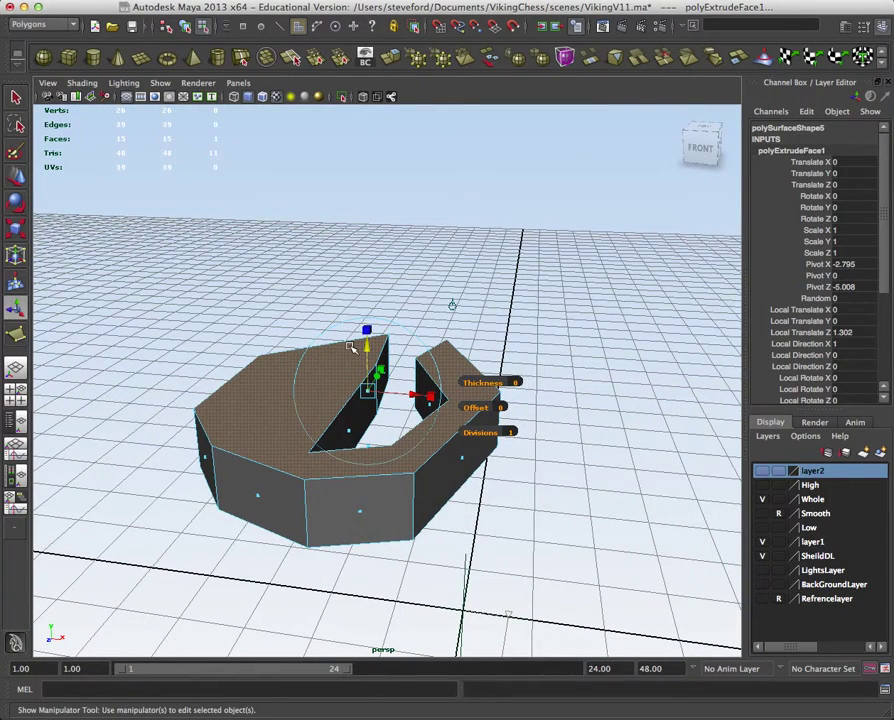
key("F8")
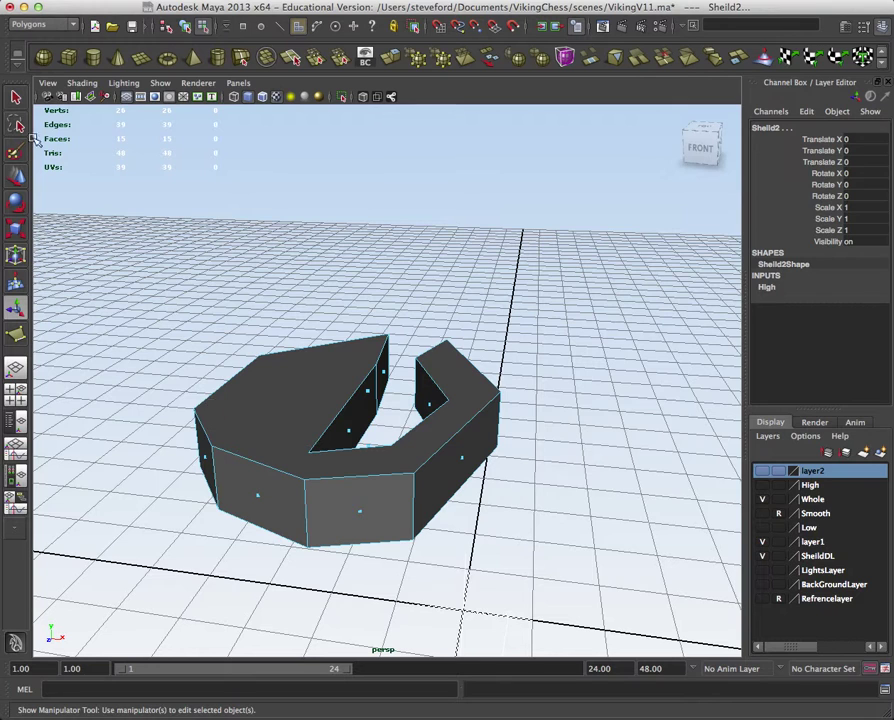
key("ctrl+z")
key("ctrl+z")
Show layer2 to reveal the Viking model and select it
left_click_drag(137, 326, 355, 361)
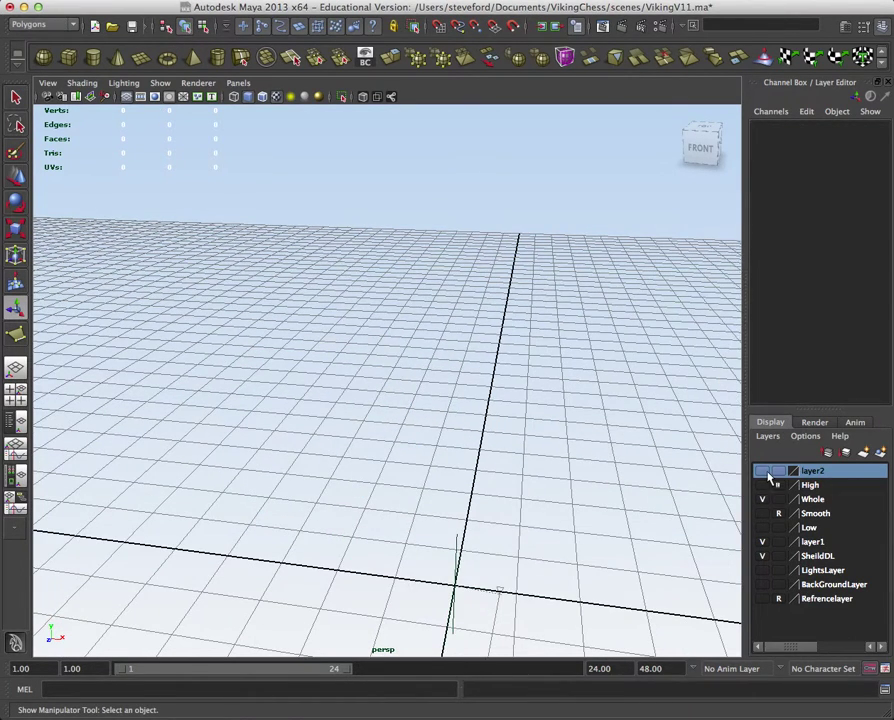
left_click(765, 471)
left_click_drag(480, 260, 424, 366)
left_click(424, 366)
left_click_drag(431, 210, 431, 360)
left_click_drag(431, 360, 410, 330)
scroll("up", 3)
scroll("down", 3)
Frame the helmeted head from the front and make the Viking a live surface
left_click_drag(400, 316, 405, 348)
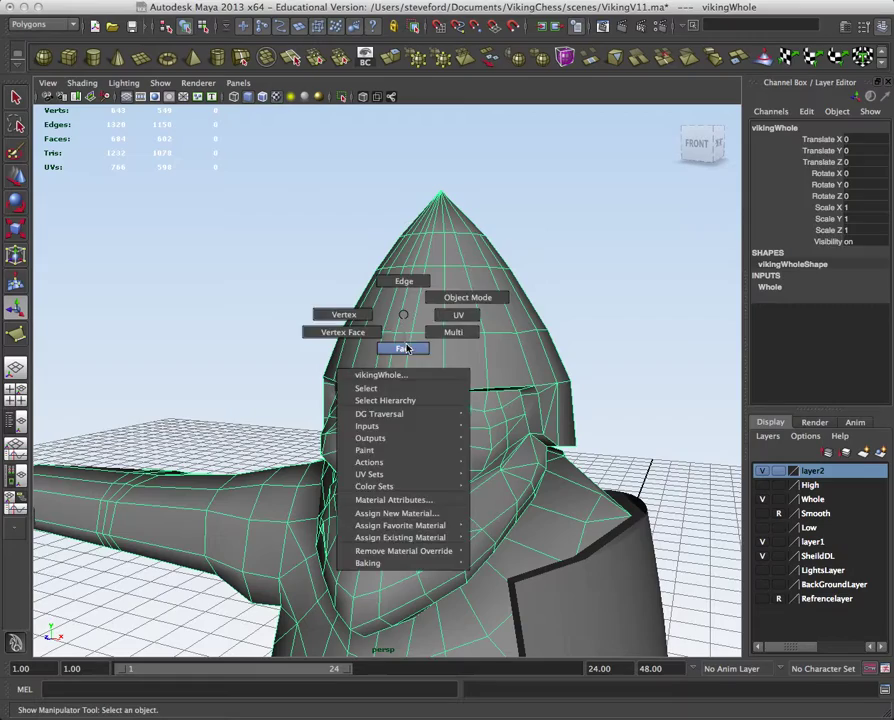
key("ctrl+z")
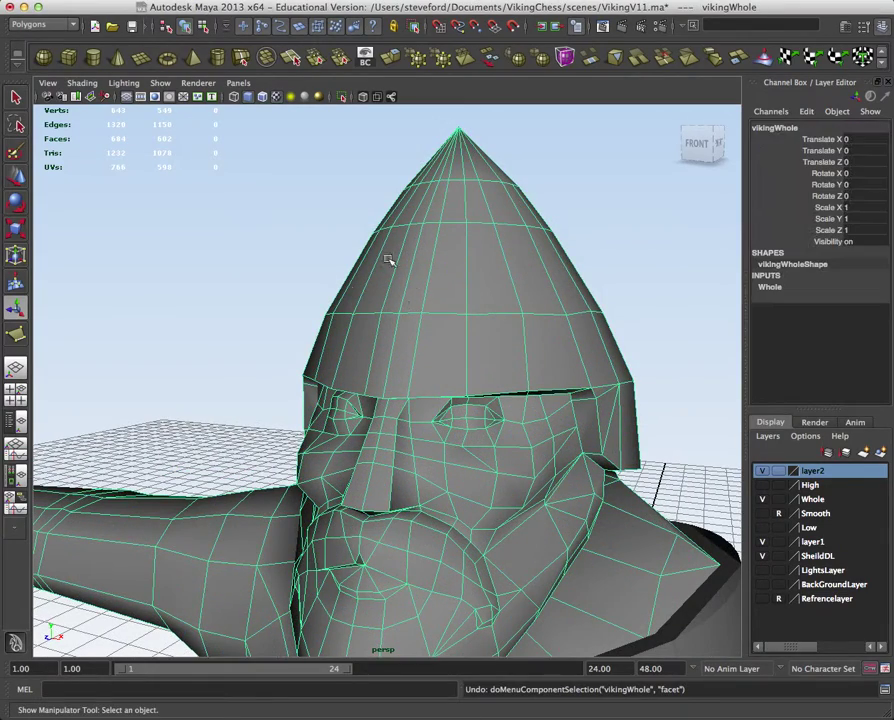
left_click_drag(410, 398, 357, 345)
left_click_drag(384, 266, 368, 317)
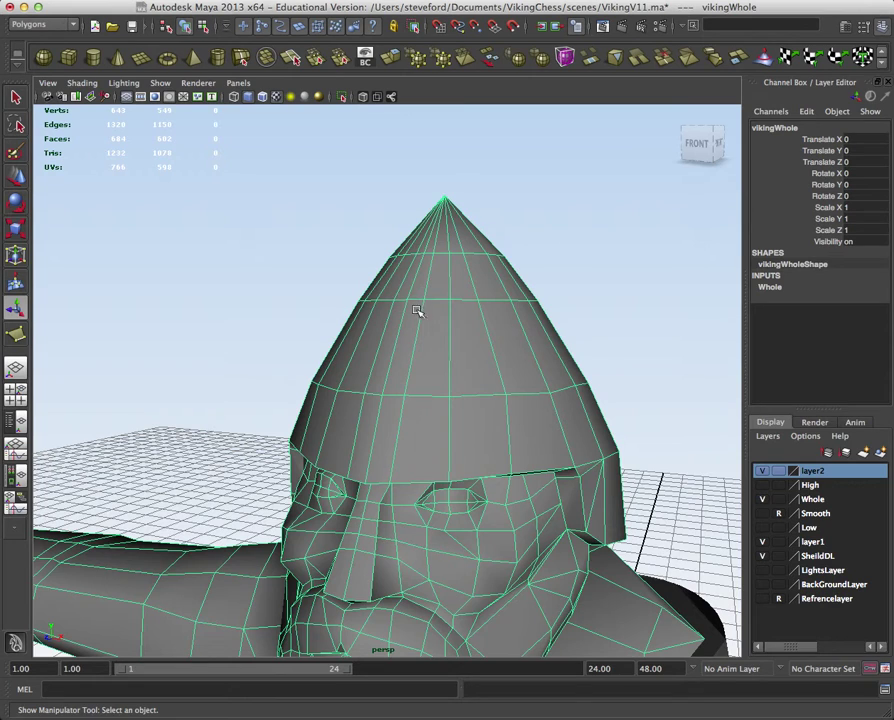
left_click_drag(417, 311, 471, 310)
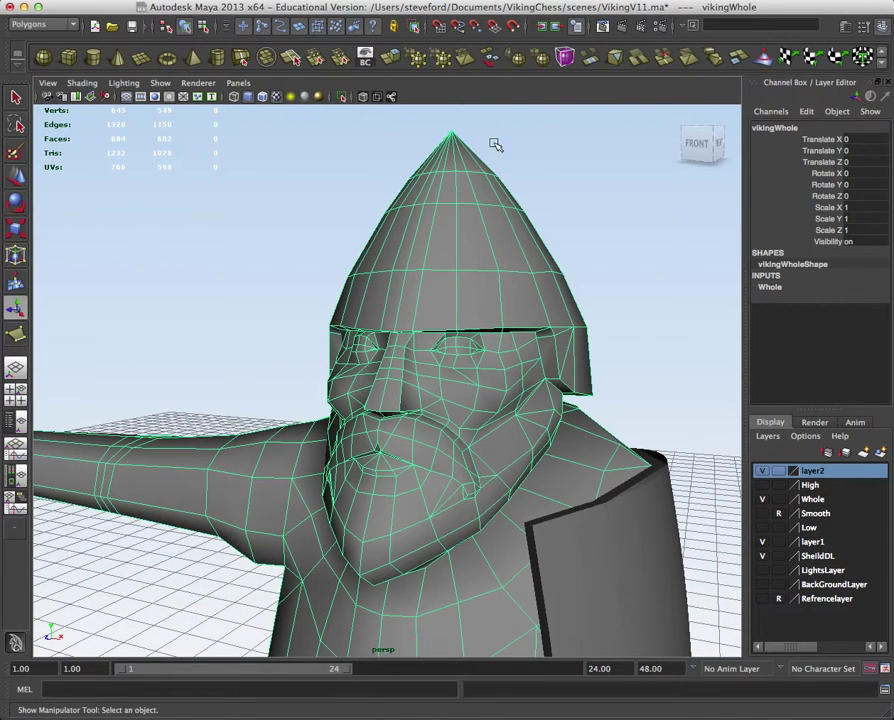
left_click(490, 57)
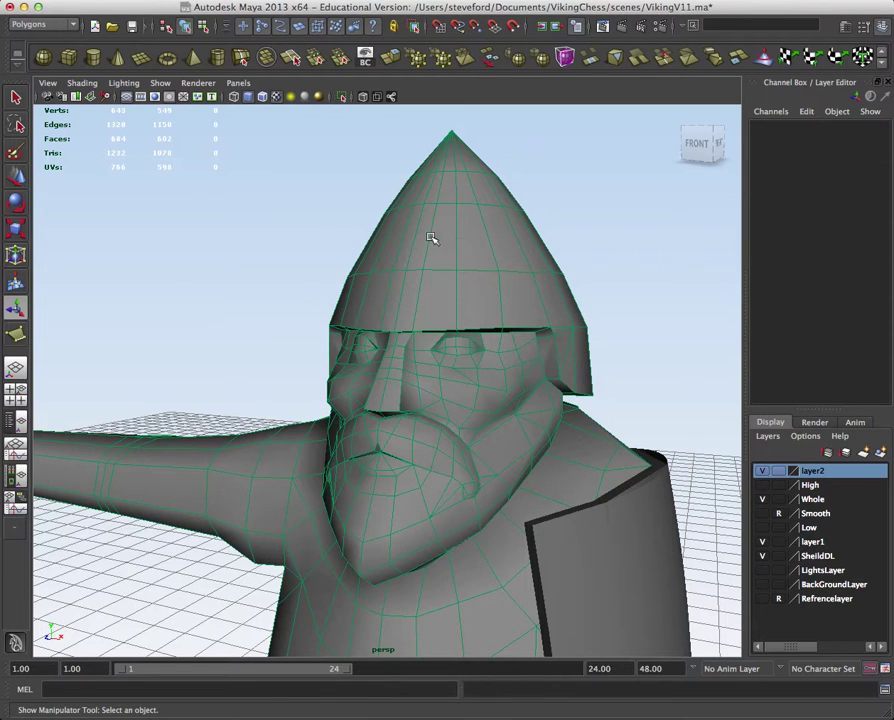
Activate the Create Polygon Tool over the live Viking surface
key("space")
left_click(270, 188)
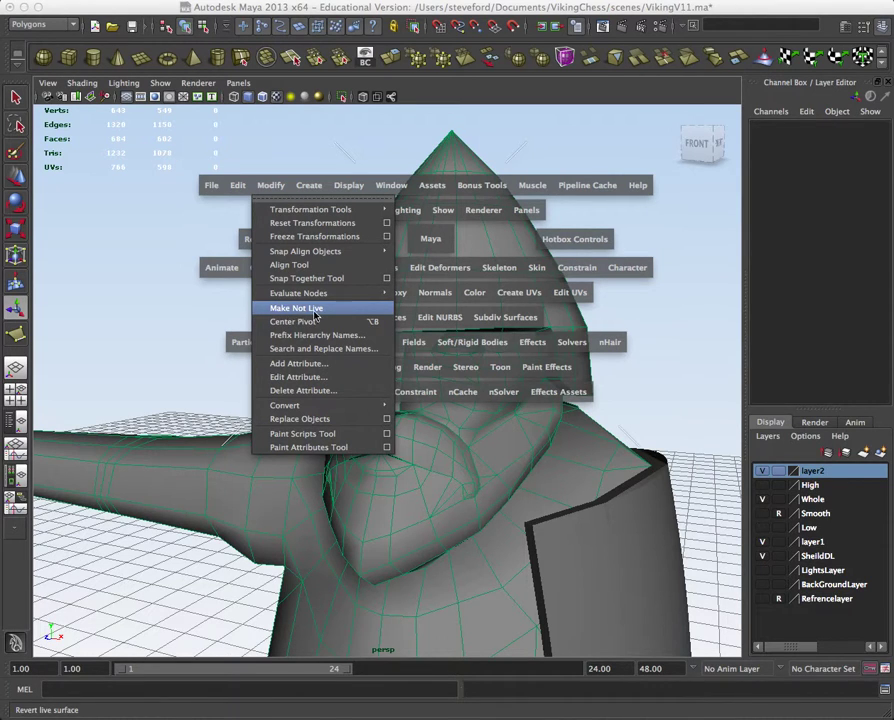
left_click(234, 324)
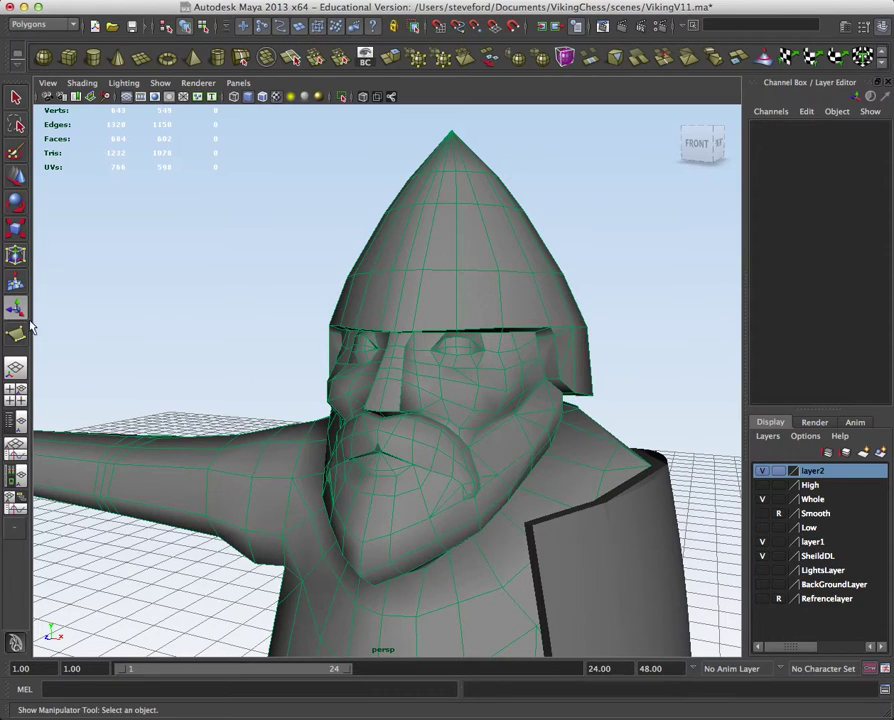
left_click(16, 333)
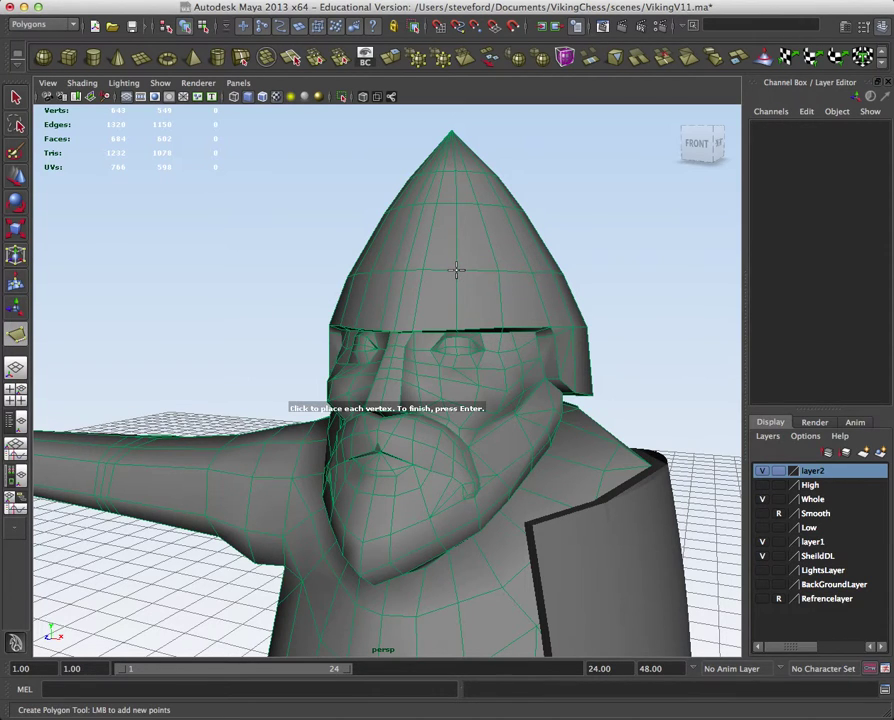
Snap six points onto the helmet front above the brim and finish the face
left_click(423, 268)
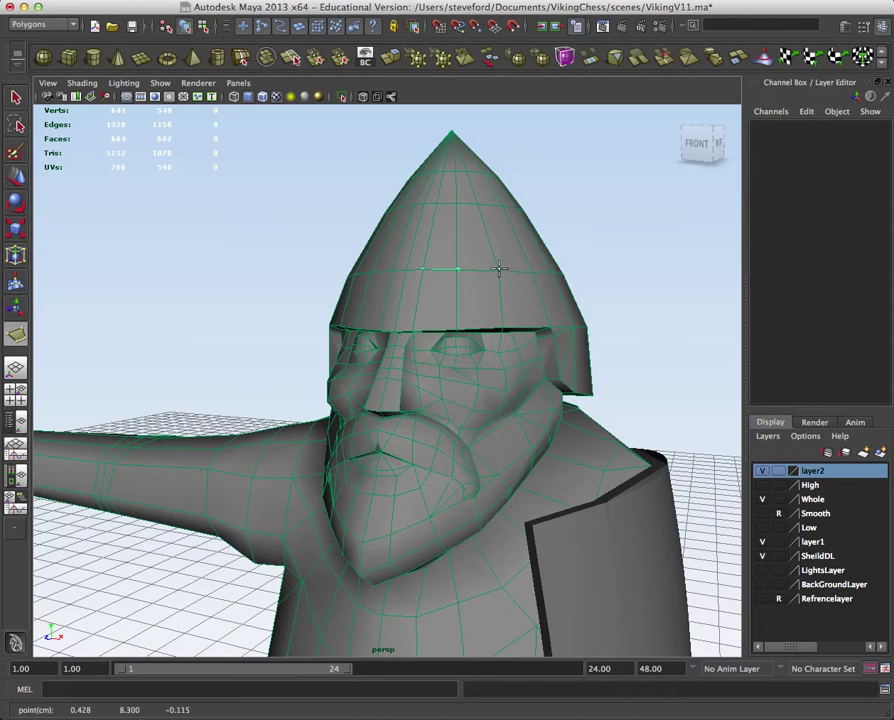
left_click(539, 270)
left_click(553, 323)
left_click(502, 328)
left_click(455, 327)
left_click(409, 329)
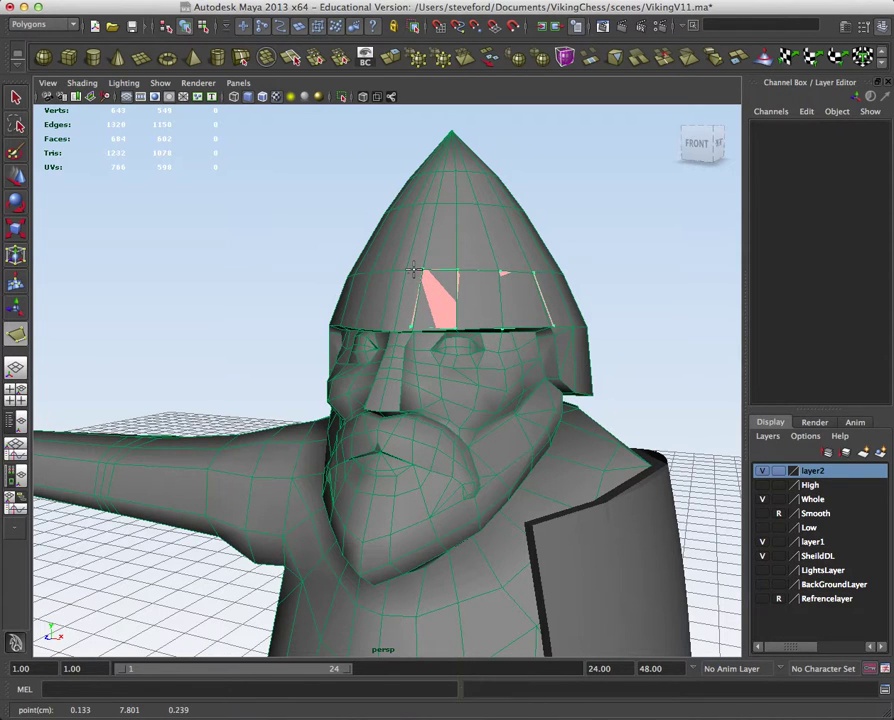
key("Return")
Test-move the new helmet face with Move (W), then undo the move
left_click_drag(416, 270, 452, 322)
key("w")
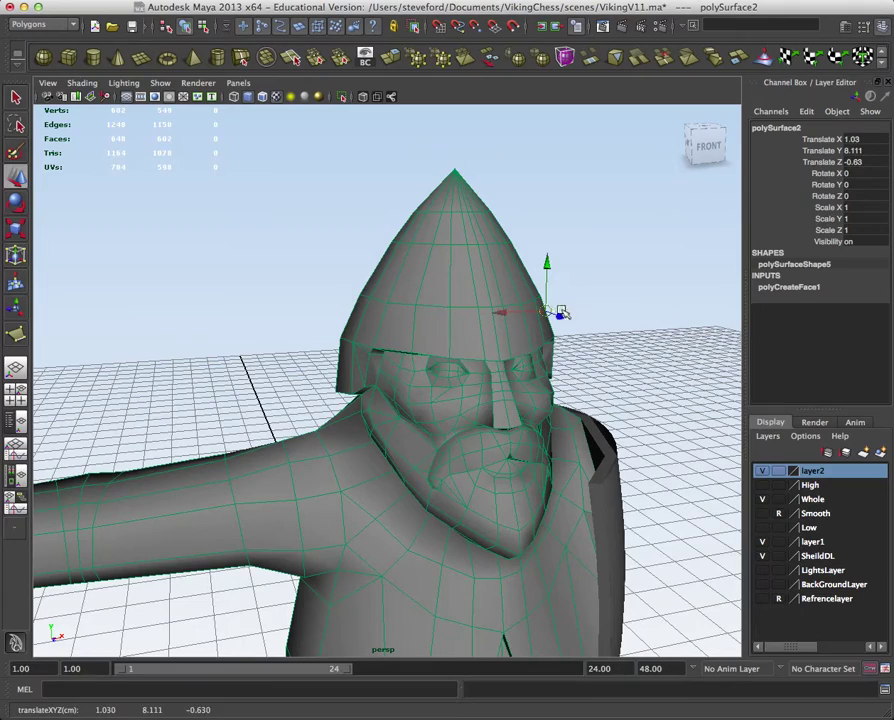
left_click_drag(552, 313, 352, 173)
key("ctrl+z")
key("ctrl+z")
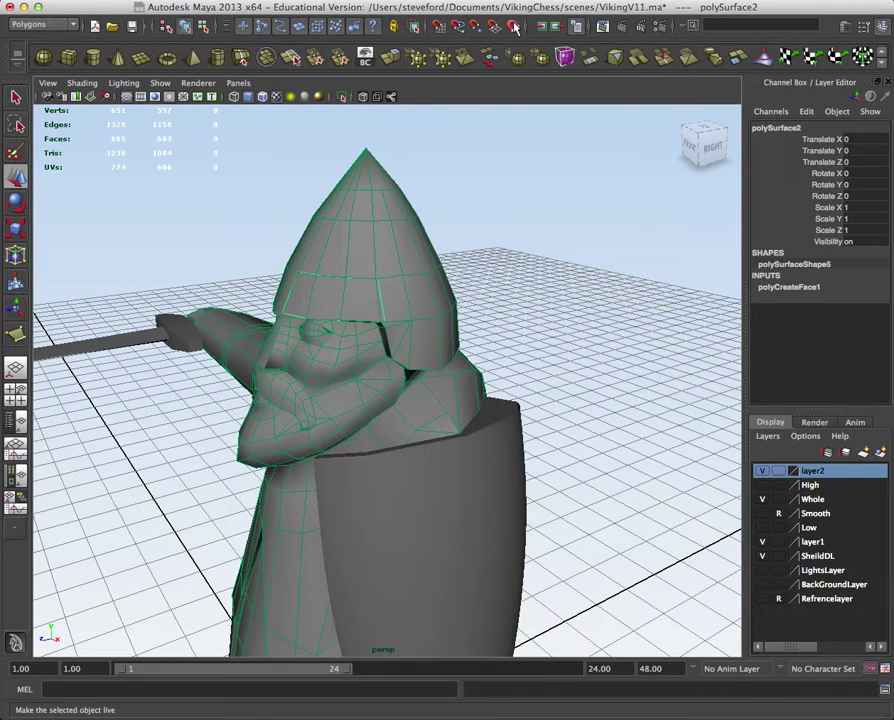
Deselect and apply Modify > Make Not Live to the Viking body
left_click(304, 224)
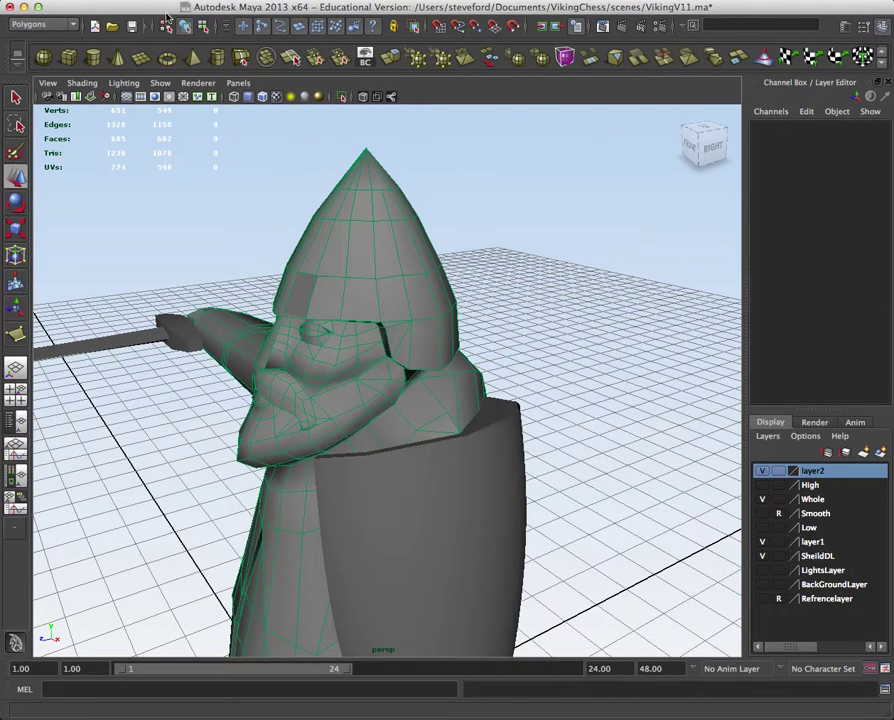
key("space")
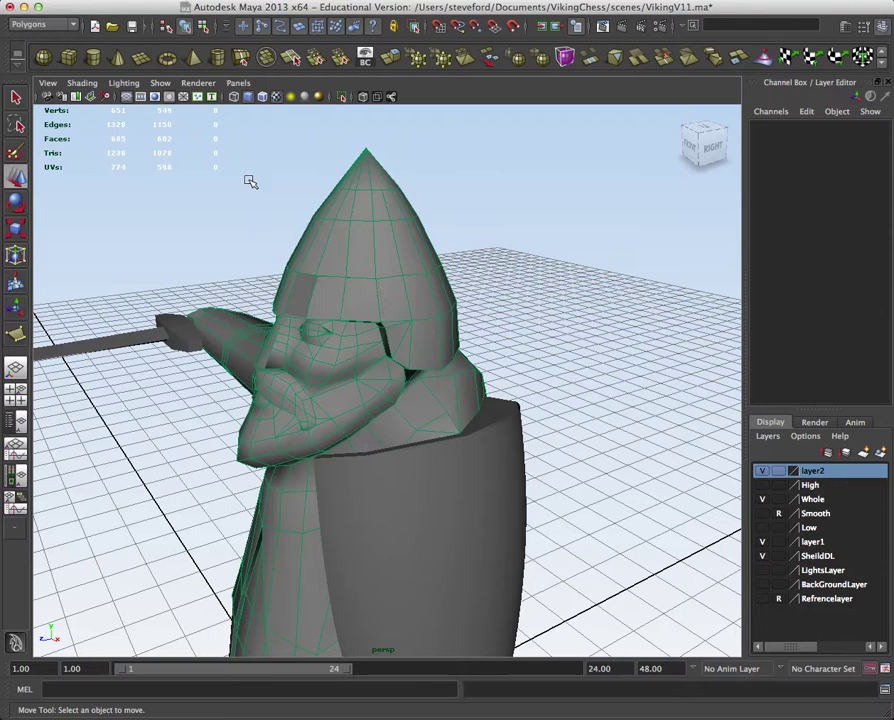
key("space")
key("space")
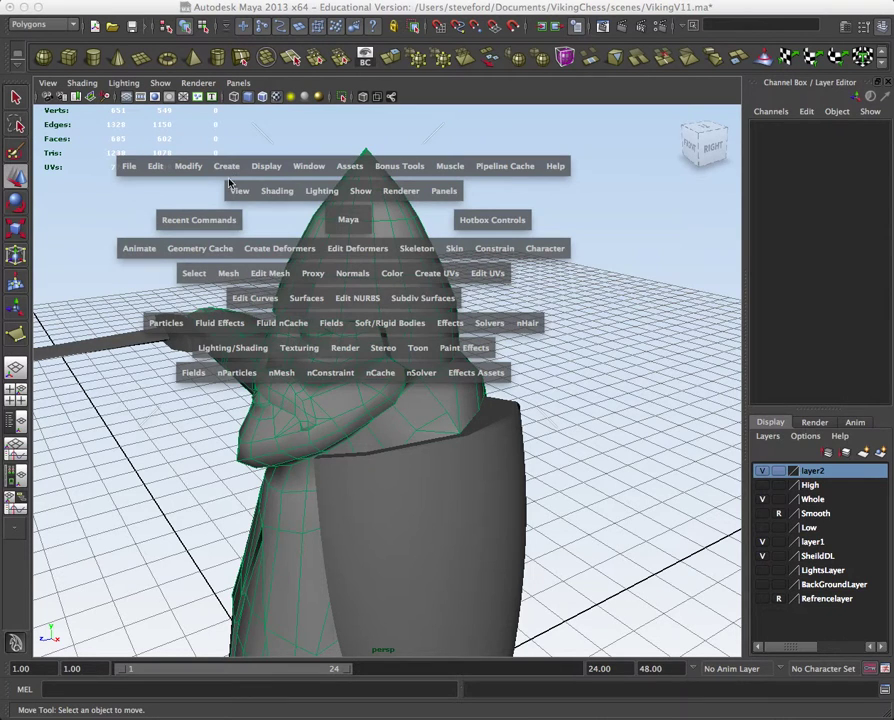
left_click(224, 166)
left_click(185, 166)
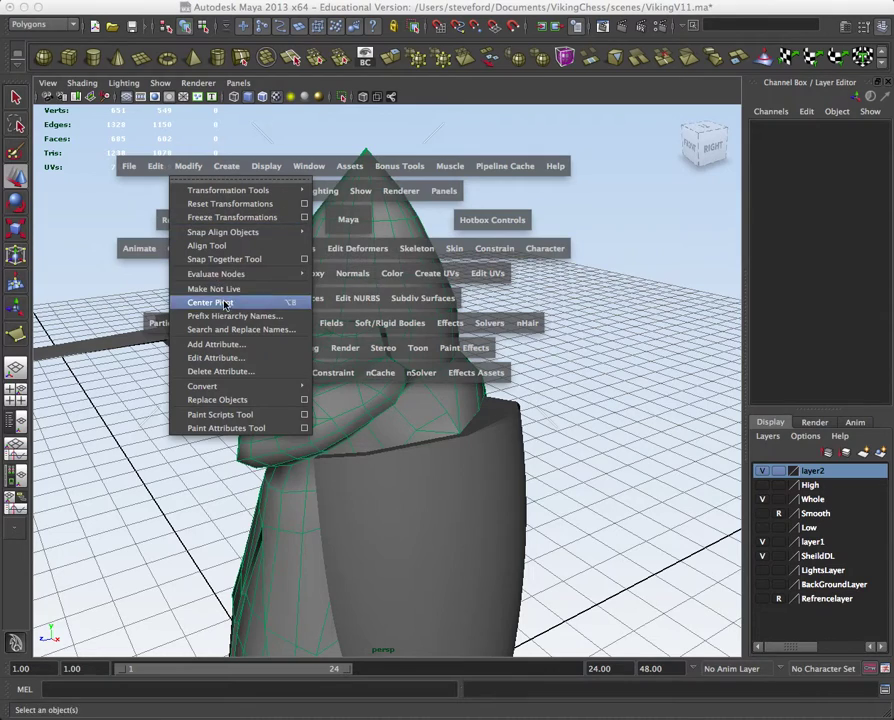
left_click(205, 288)
Select the stray polySurface2 piece, move it beside the helmet, and delete it
left_click(365, 288)
left_click_drag(415, 253, 536, 310)
left_click_drag(530, 300, 566, 287)
left_click_drag(566, 287, 567, 308)
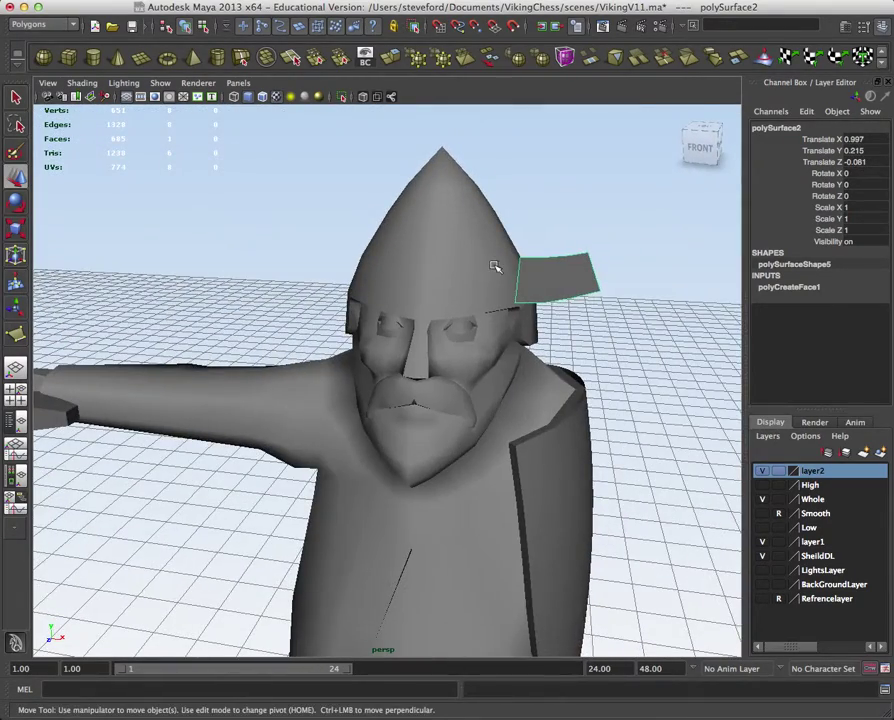
key("Delete")
Select the vikingWhole mesh and zoom down to its torso
left_click(458, 297)
scroll("up", 3)
left_click_drag(458, 297, 486, 256)
scroll("up", 3)
left_click_drag(447, 420, 446, 350)
left_click_drag(464, 362, 378, 412)
left_click_drag(378, 412, 386, 289)
Orbit around the torso and switch the body to edge editing
left_click_drag(386, 289, 238, 262)
left_click_drag(238, 262, 311, 285)
left_click_drag(302, 293, 294, 258)
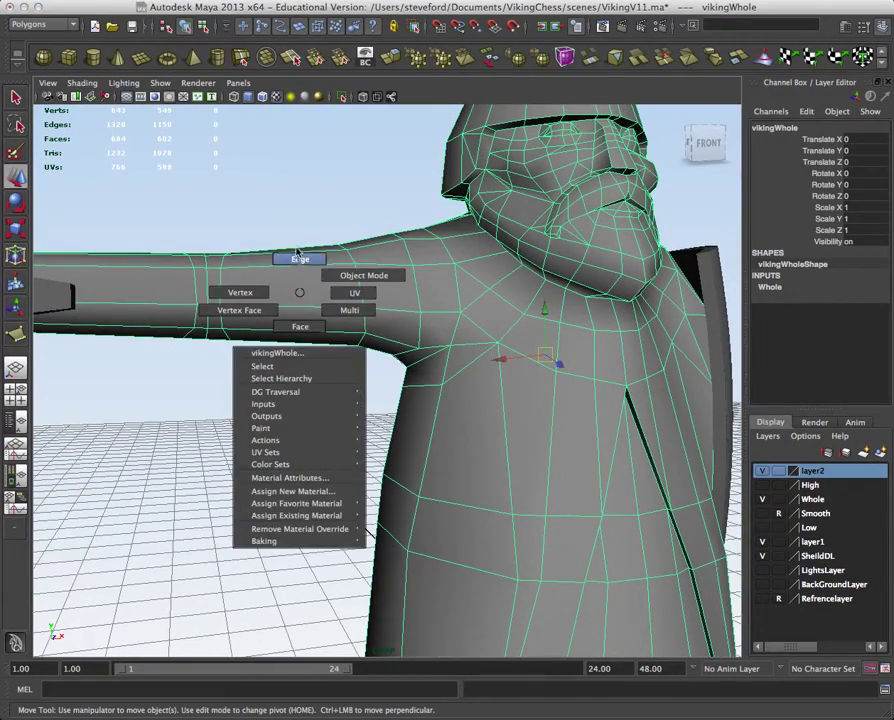
left_click_drag(474, 291, 530, 355)
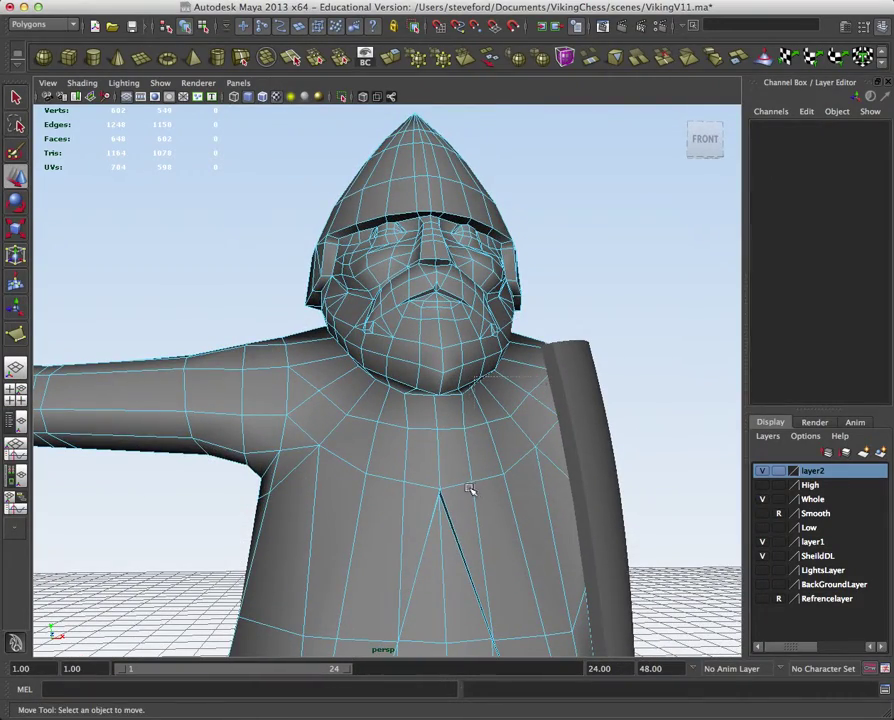
Delete the two torso edges e[53:54] beside the shield
left_click(497, 497)
key("Delete")
left_click_drag(510, 446, 514, 480)
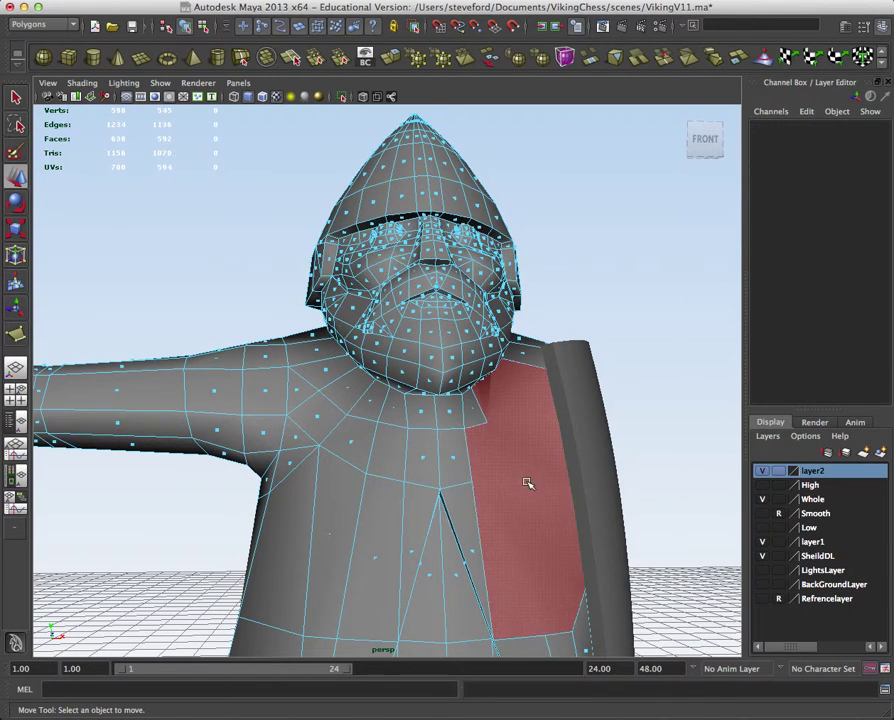
left_click(535, 489)
Inspect the torso faces in wireframe face mode, then restore smooth shading
left_click_drag(529, 484, 516, 492)
left_click(520, 486)
key("4")
left_click(521, 478)
left_click(504, 481)
key("5")
left_click_drag(485, 398, 462, 358)
Outline a chest panel from the collar down the slit to the waist beside the shield, and finish it
left_click(16, 334)
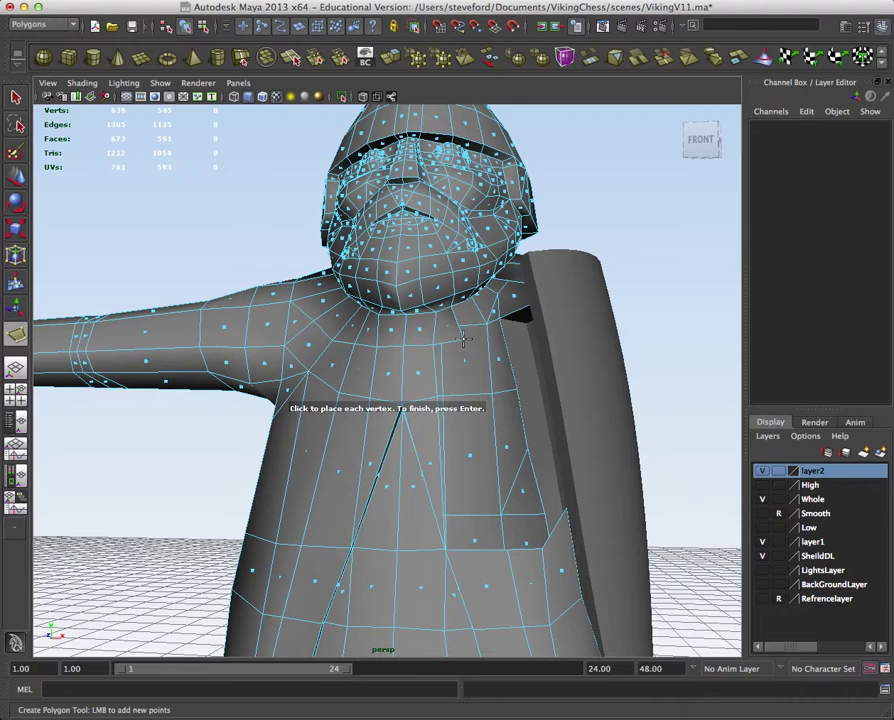
left_click(463, 340)
left_click(433, 347)
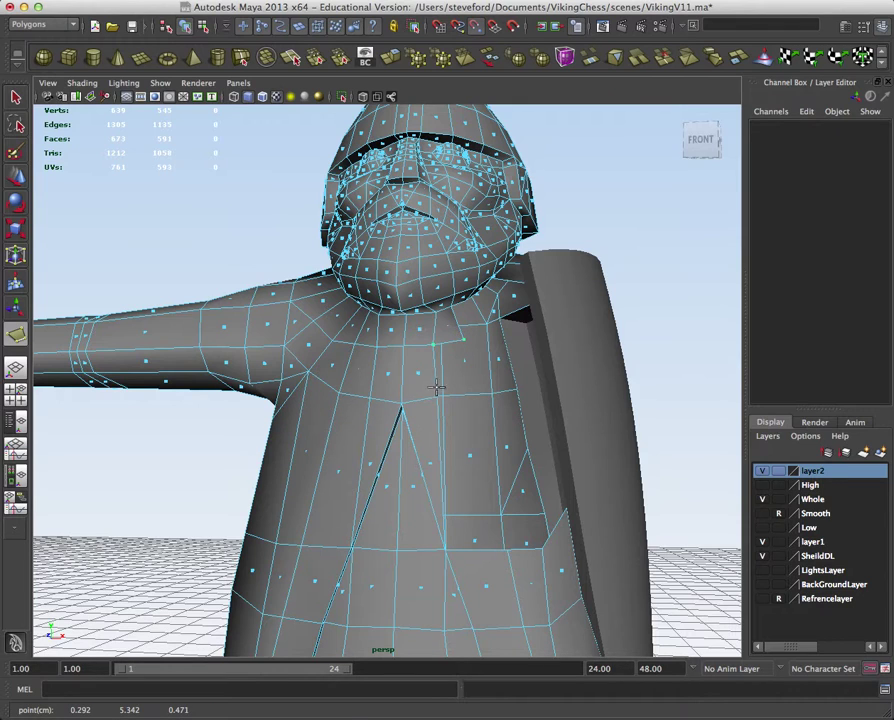
left_click(437, 395)
left_click(445, 547)
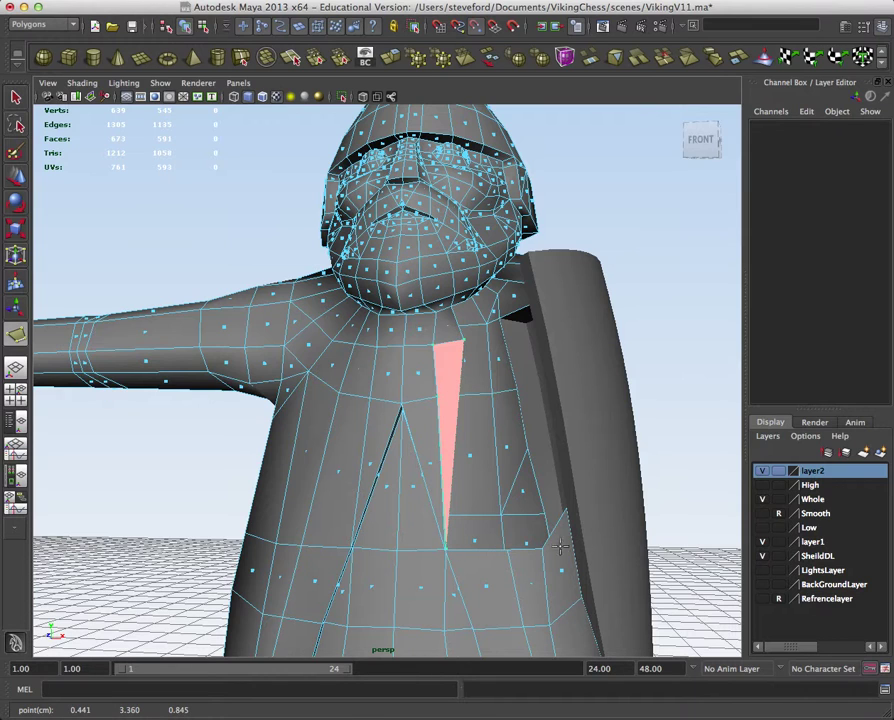
left_click_drag(505, 548, 538, 546)
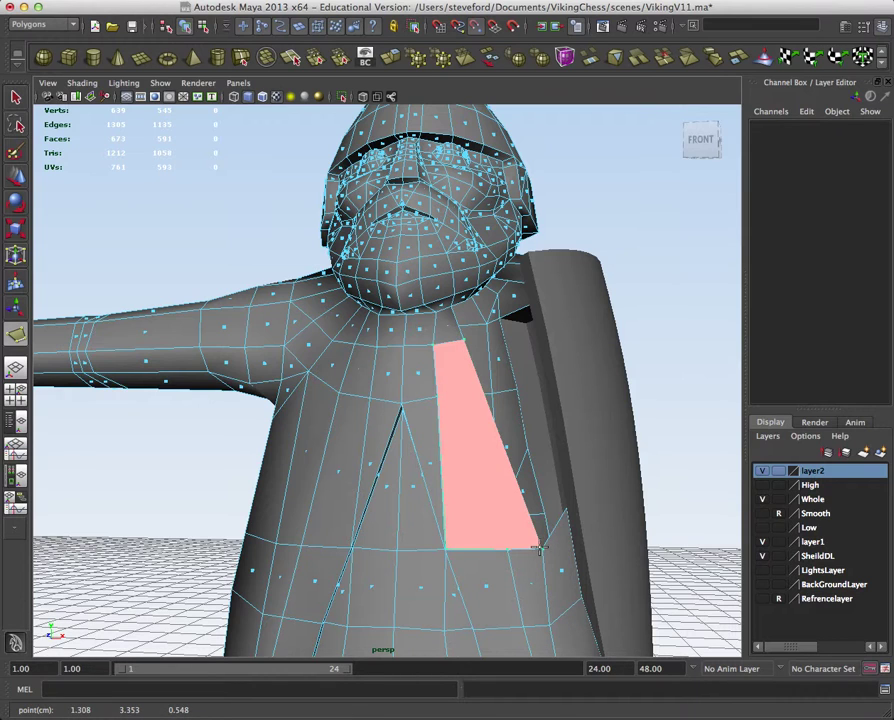
key("Return")
left_click_drag(484, 353, 398, 344)
left_click(434, 373)
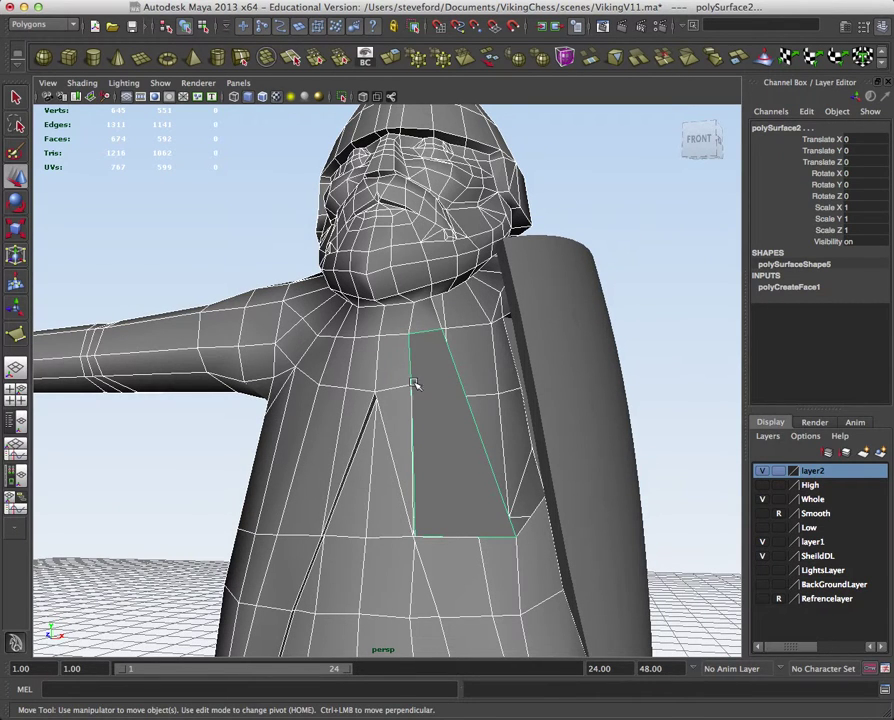
Delete the separate chest panel polySurface2
left_click(410, 457)
left_click(444, 392)
key("Delete")
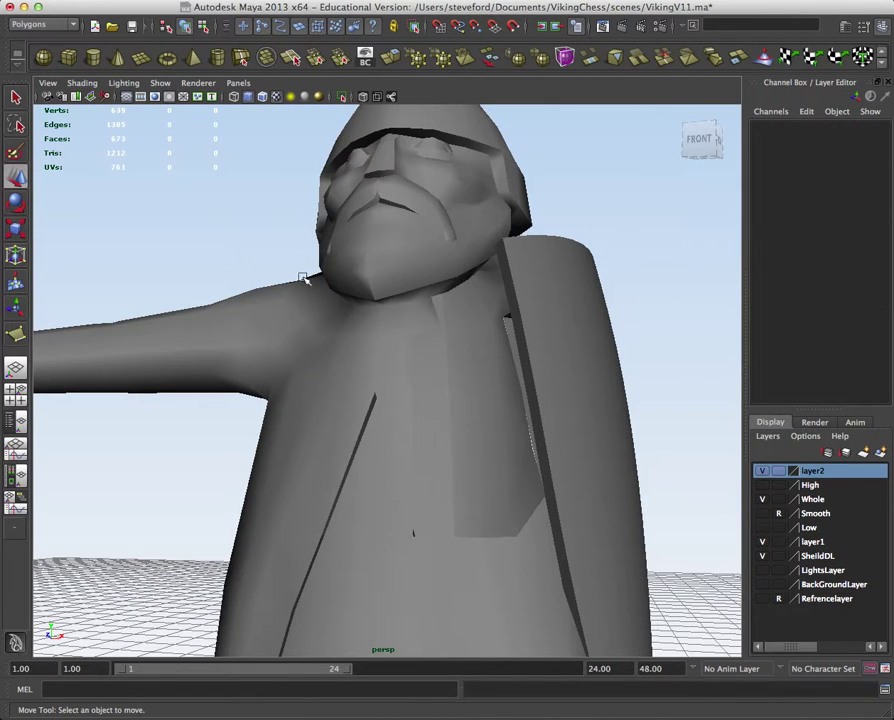
Select vikingWhole and start Edit Mesh > Append to Polygon Tool
left_click(396, 338)
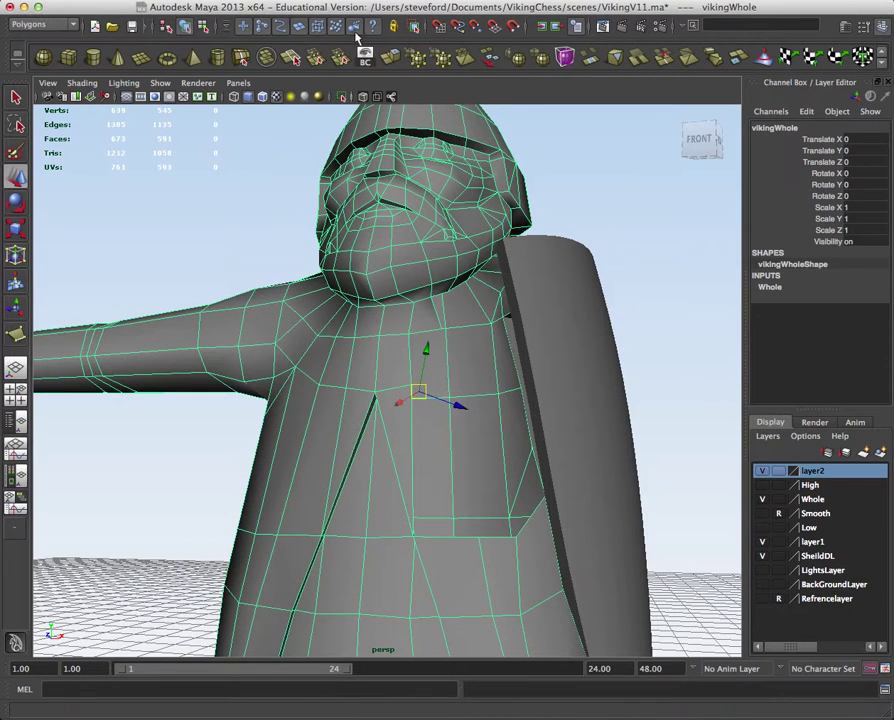
key("space")
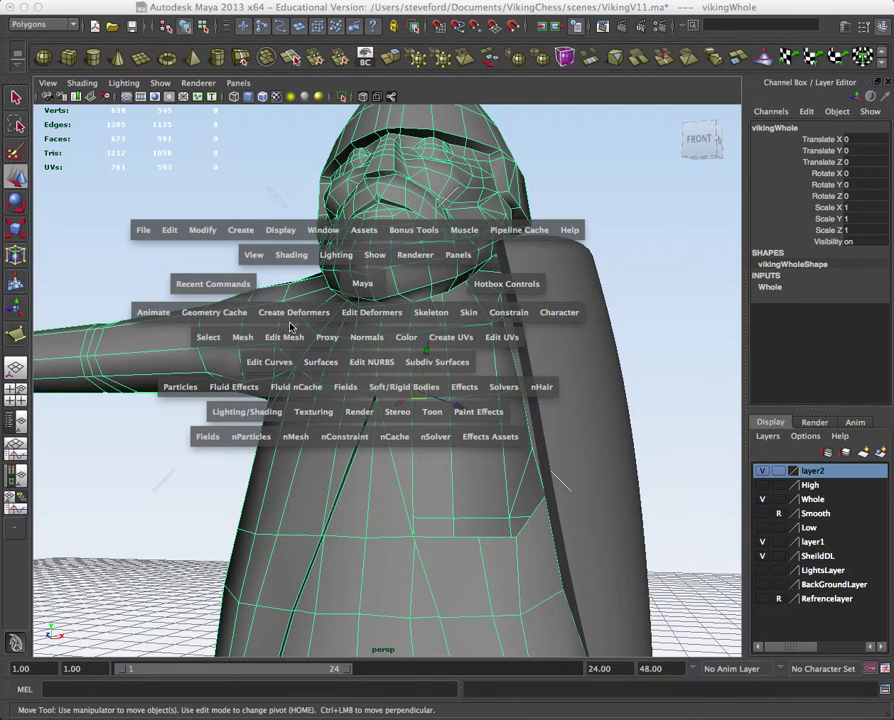
left_click(285, 337)
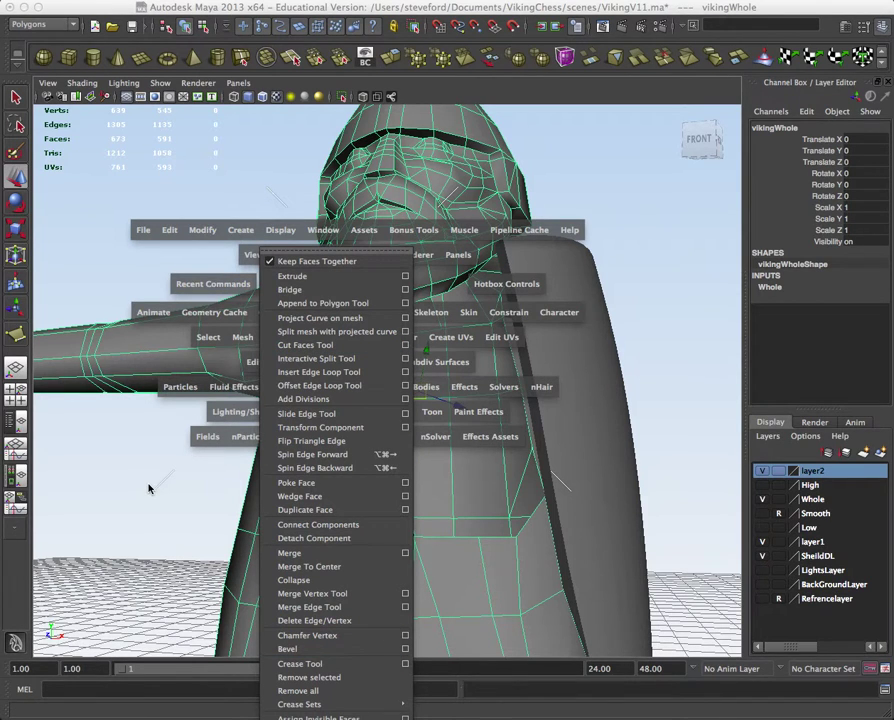
left_click(148, 488)
left_click(237, 342)
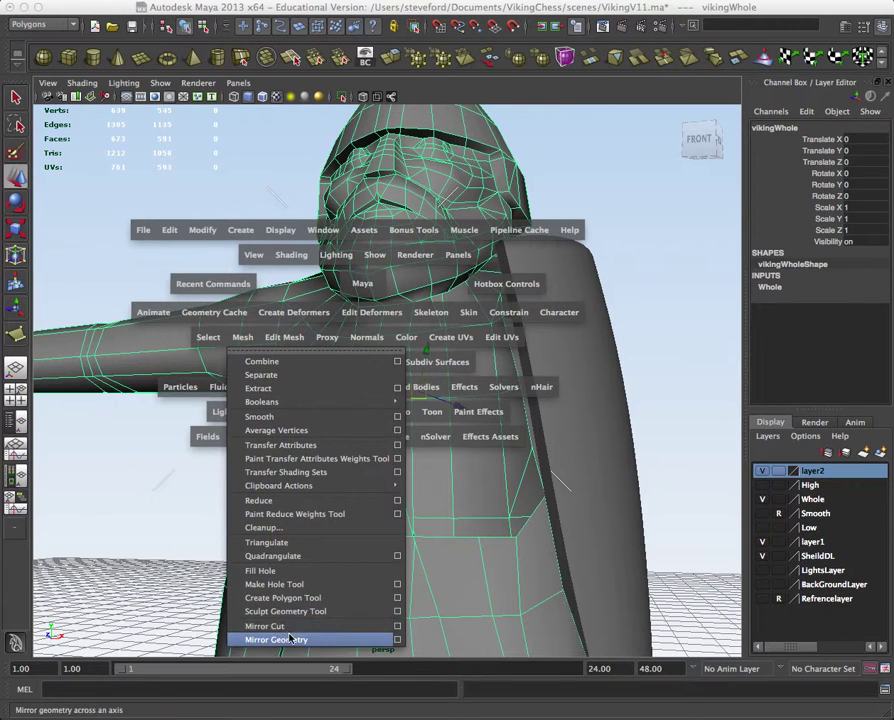
left_click(284, 337)
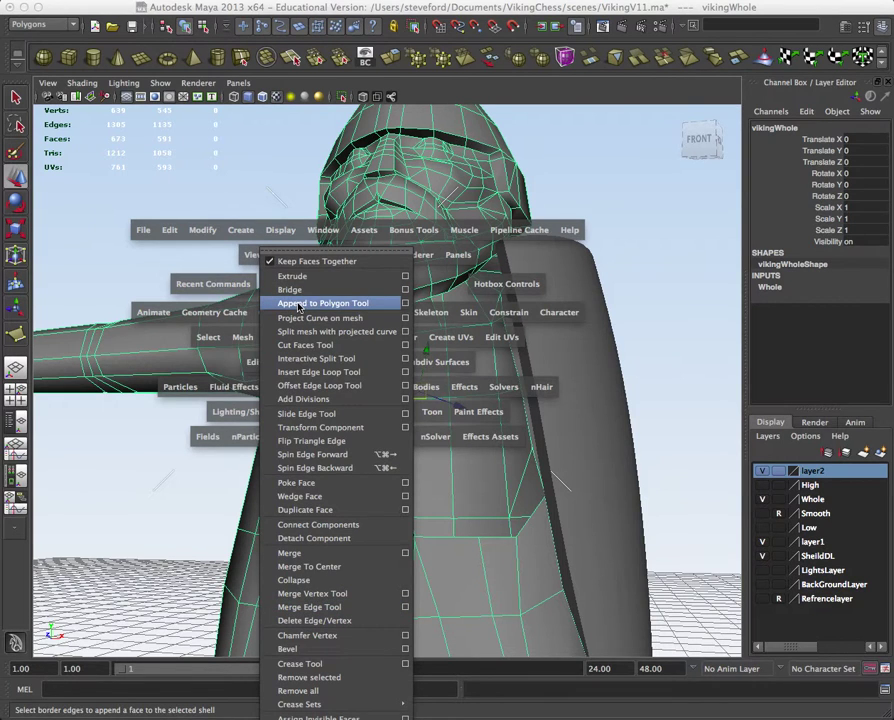
left_click(297, 305)
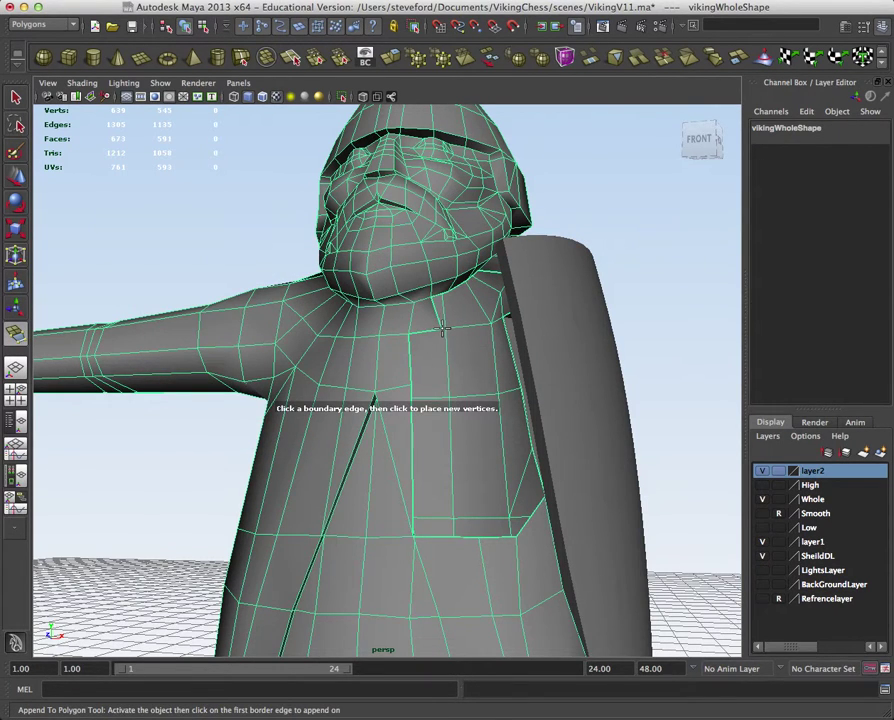
Append a face from the hole's left border edge, through the waist corners and shield edge, up to the shoulder
left_click(418, 341)
left_click(410, 350)
left_click(416, 537)
left_click(477, 537)
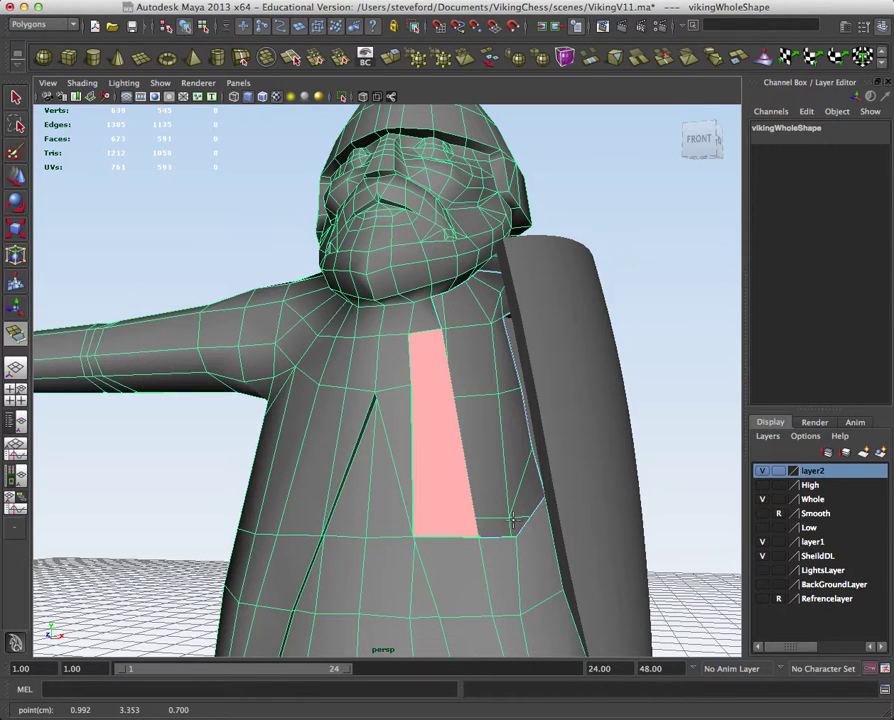
left_click(519, 537)
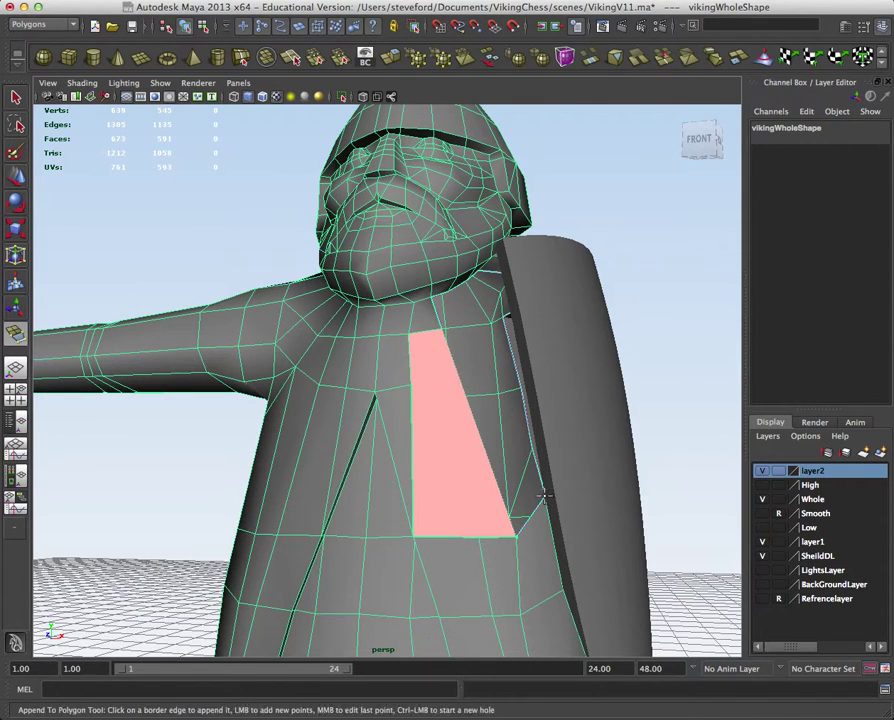
left_click(546, 495)
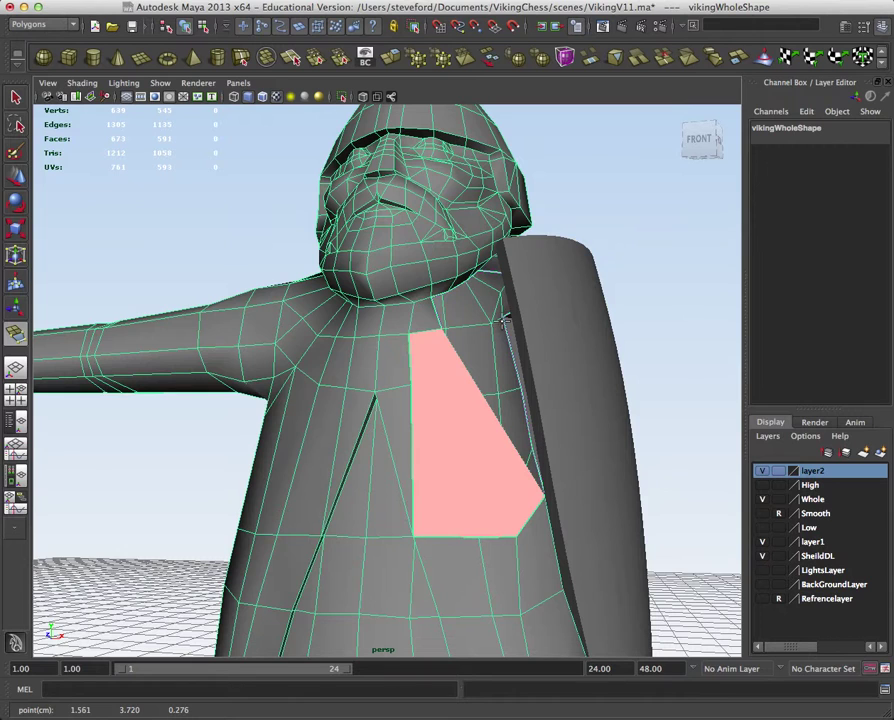
left_click(494, 318)
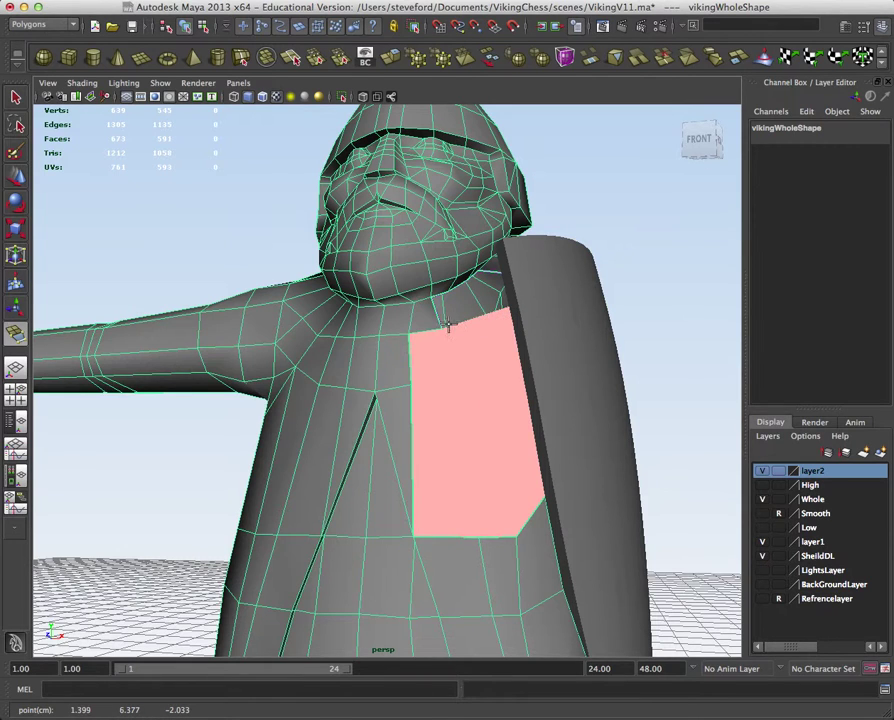
key("w")
left_click_drag(443, 326, 468, 392)
left_click_drag(466, 394, 460, 424)
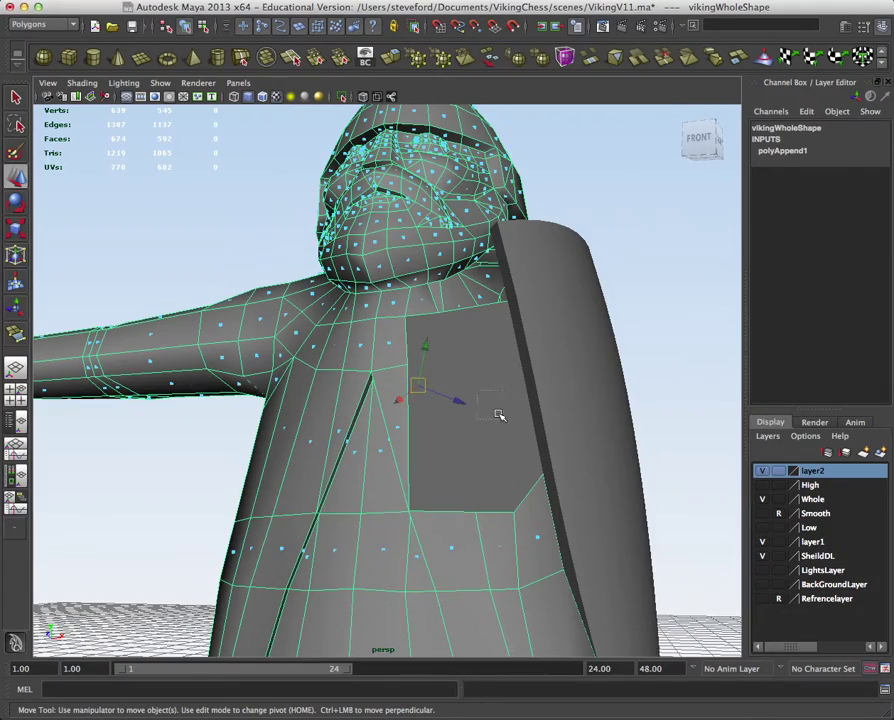
Inspect the chest in wireframe and select the new appended face
left_click(499, 415)
key("4")
left_click_drag(502, 430, 595, 392)
left_click(542, 425)
key("5")
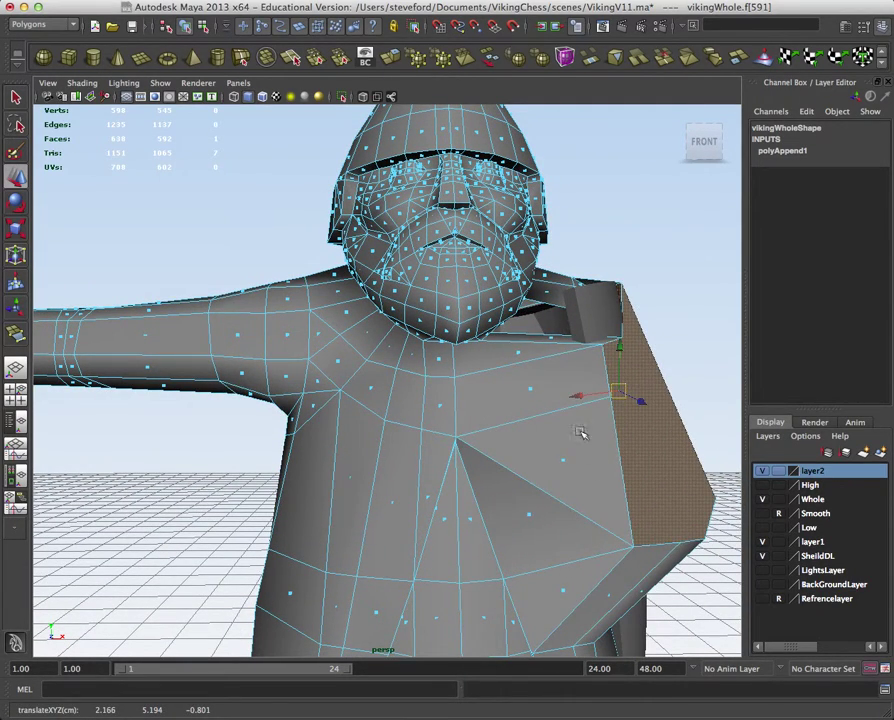
Undo the face change and view the whole Viking from a three-quarter angle
key("z")
key("z")
key("z")
key("z")
left_click_drag(546, 427, 432, 380)
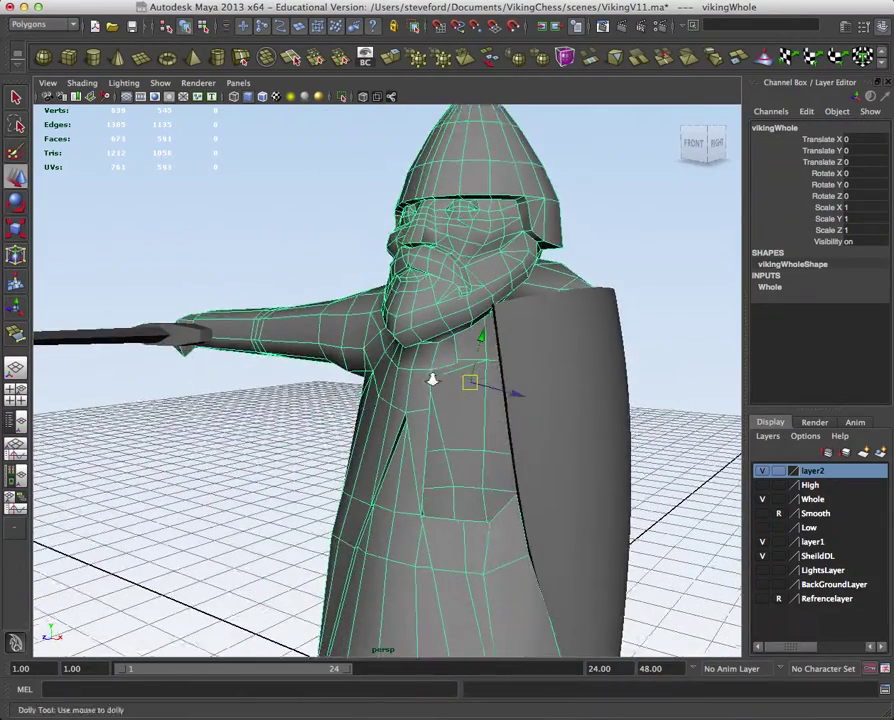
left_click_drag(432, 379, 435, 392)
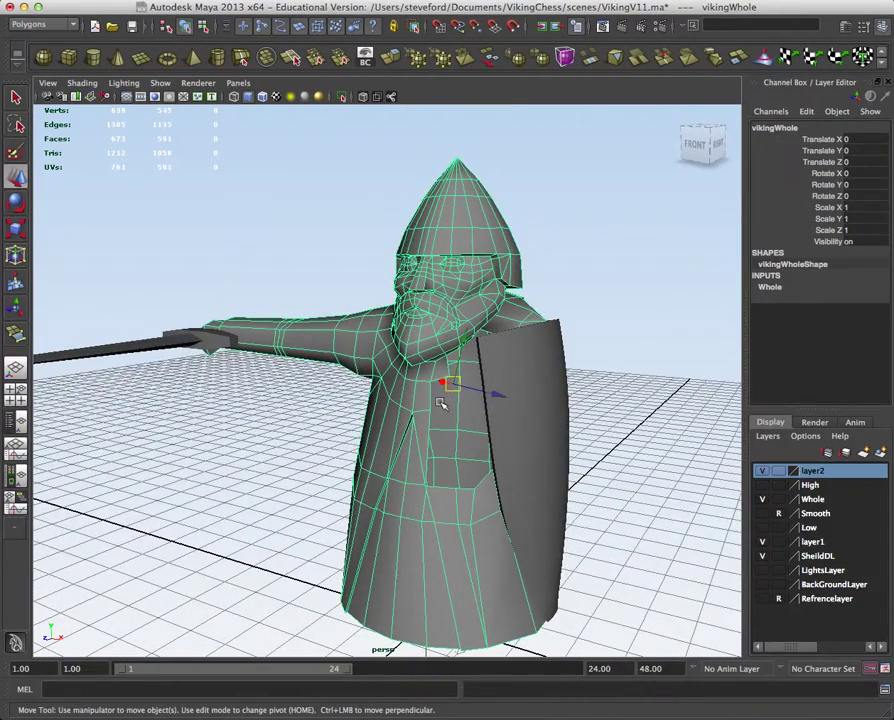